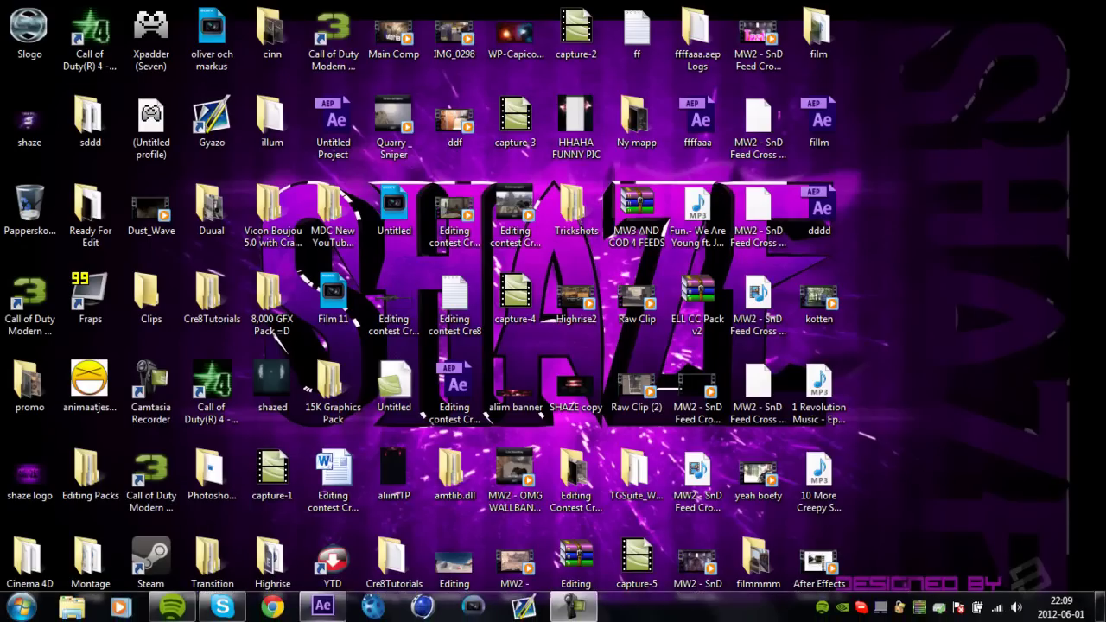
# Search Effects & Presets for 'looks' and drag Magic Bullet Looks onto the MW2 clip layer.
pyautogui.click(332, 602)
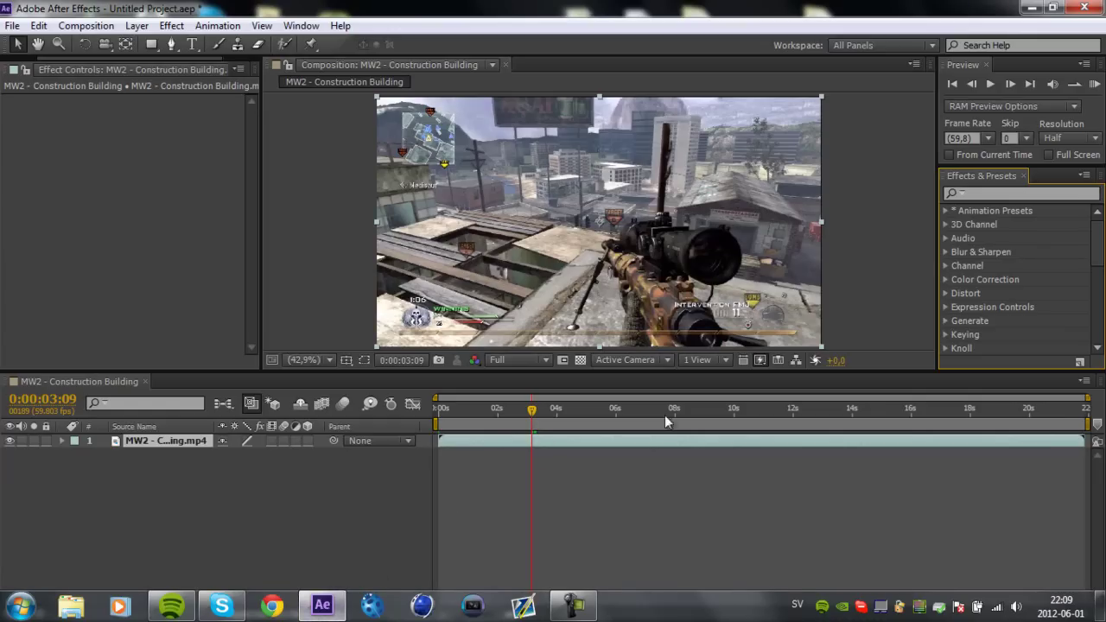
pyautogui.click(973, 193)
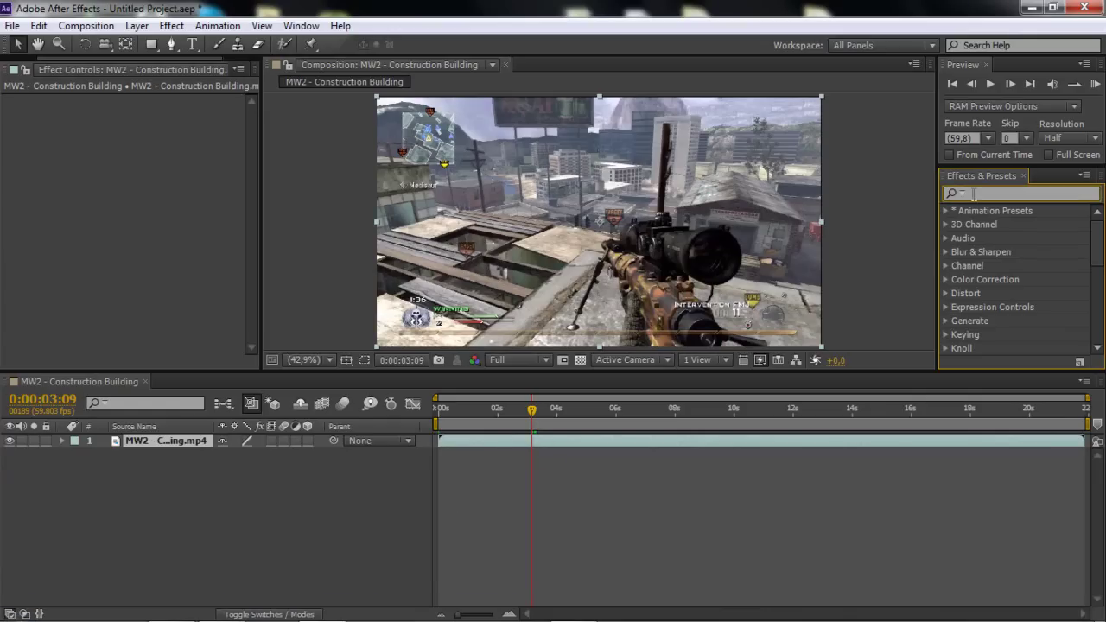
pyautogui.write('loo')
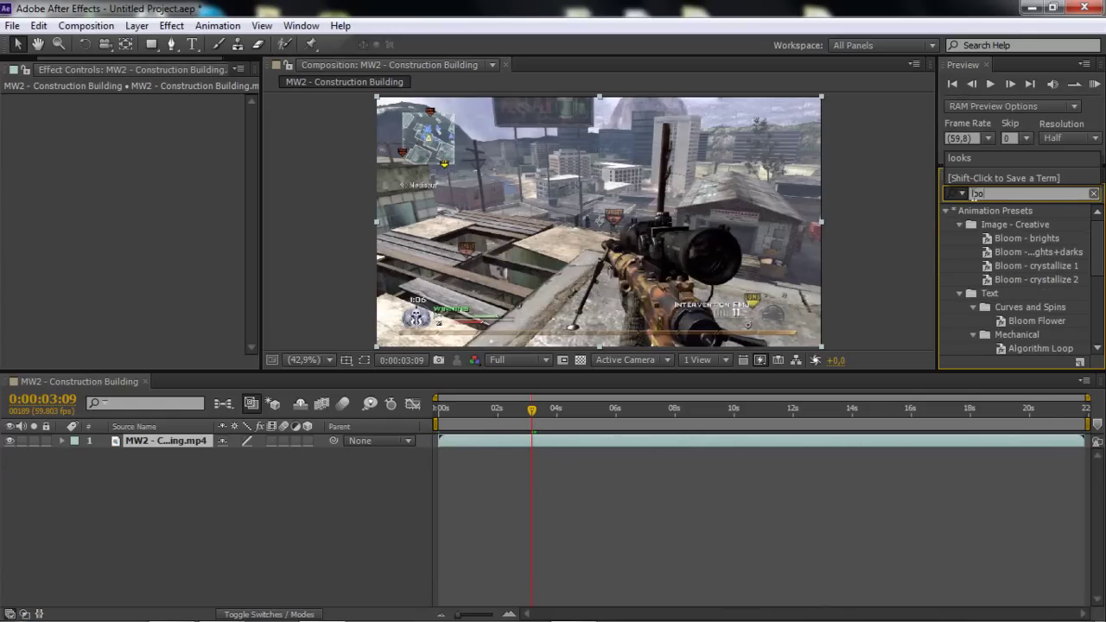
pyautogui.write('ks')
pyautogui.moveTo(991, 225); pyautogui.dragTo(698, 445)
# Open the Looks library and try the Sammeh 1, Sammeh21, Sammeh20 and Sammeh14 presets.
pyautogui.click(58, 141)
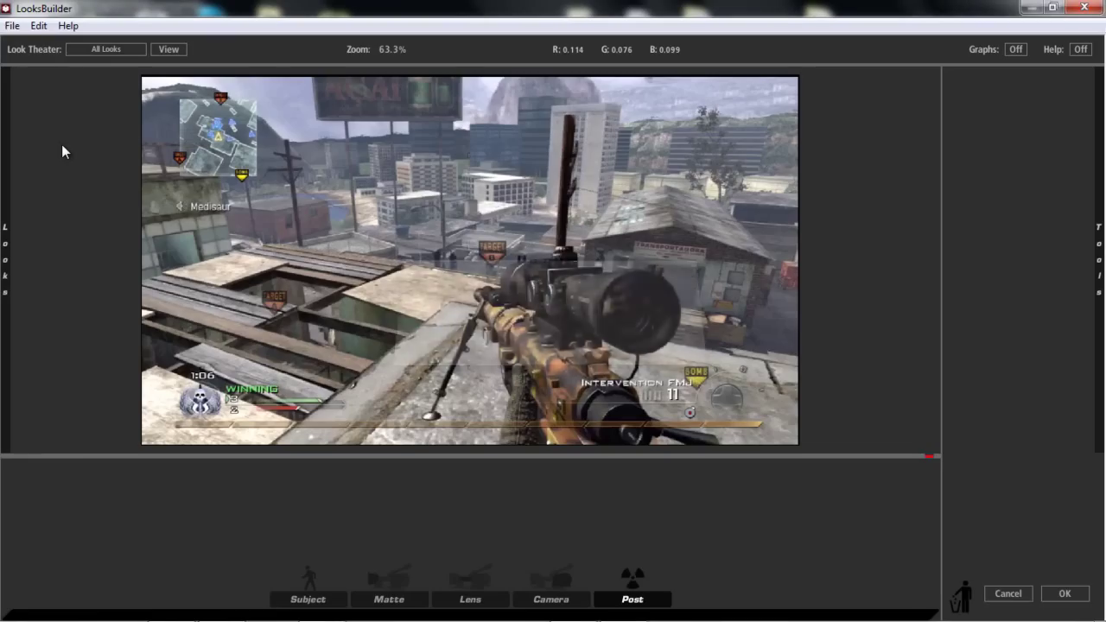
pyautogui.click(72, 274)
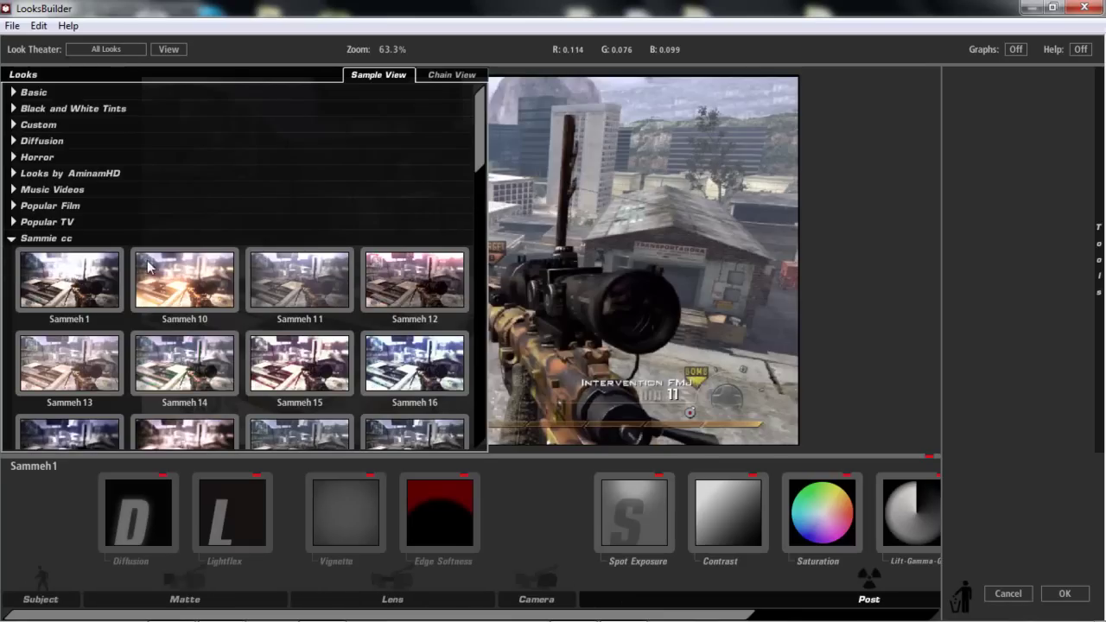
pyautogui.scroll(-3, 367, 338)
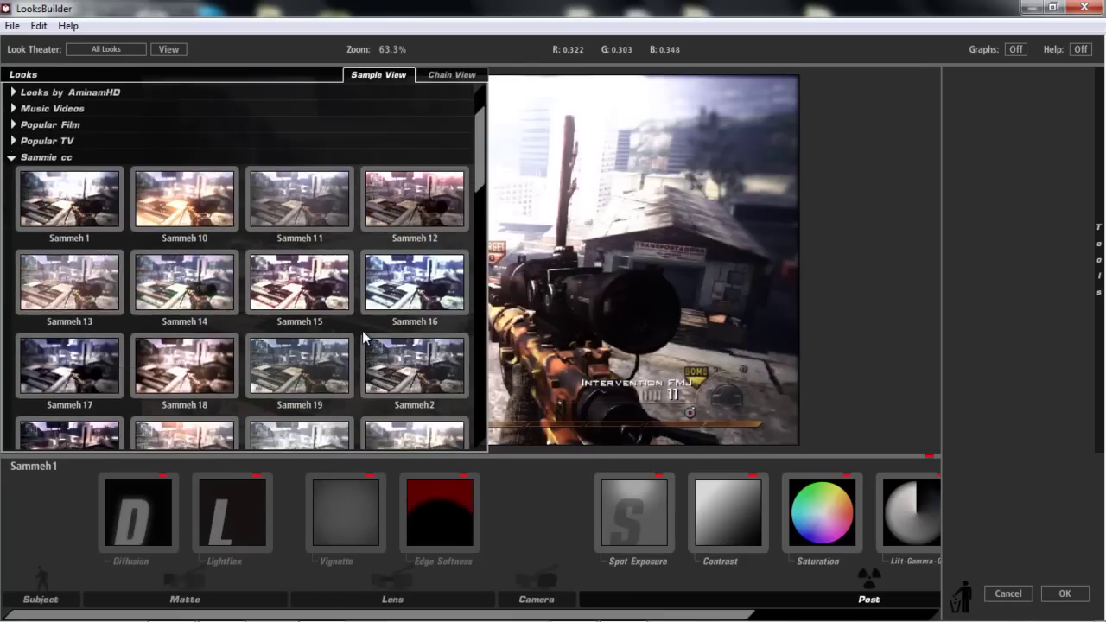
pyautogui.scroll(-3, 367, 337)
pyautogui.click(193, 368)
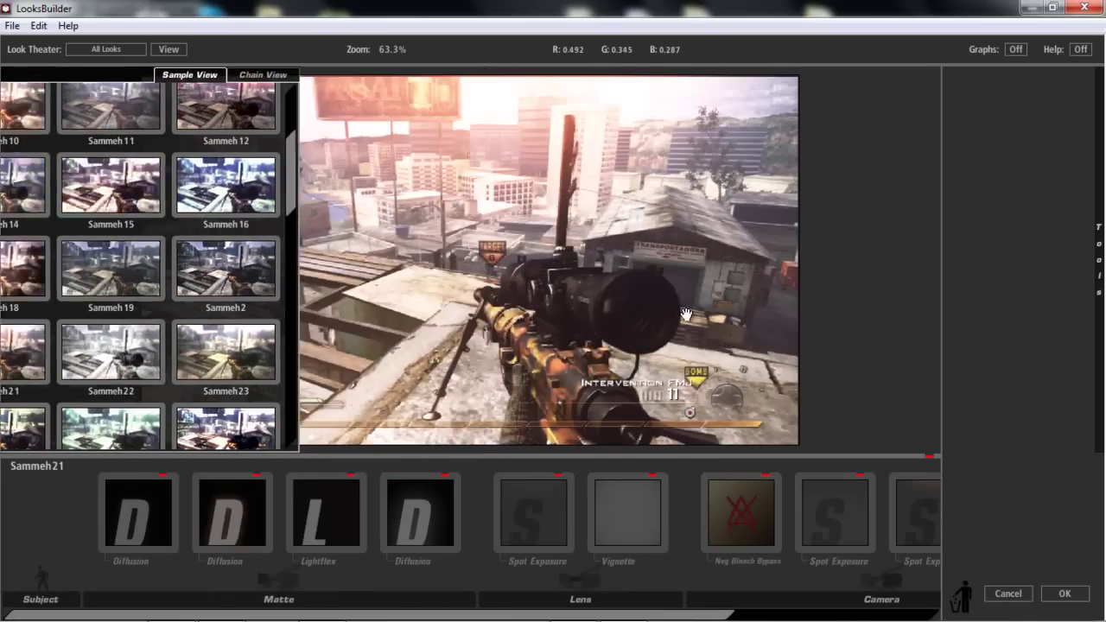
pyautogui.click(74, 350)
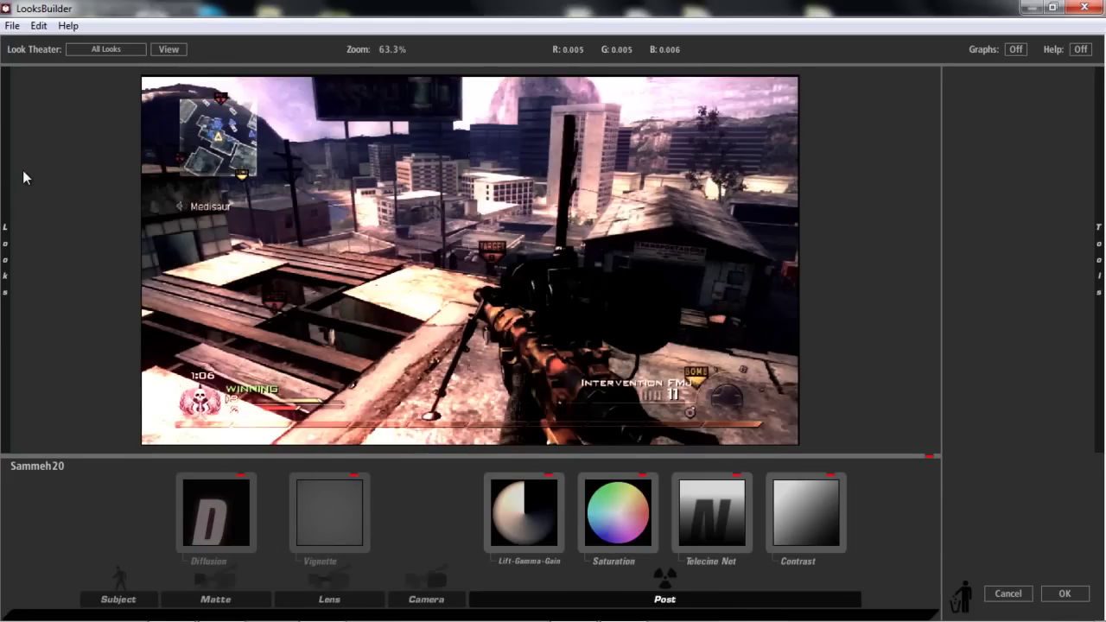
pyautogui.click(210, 269)
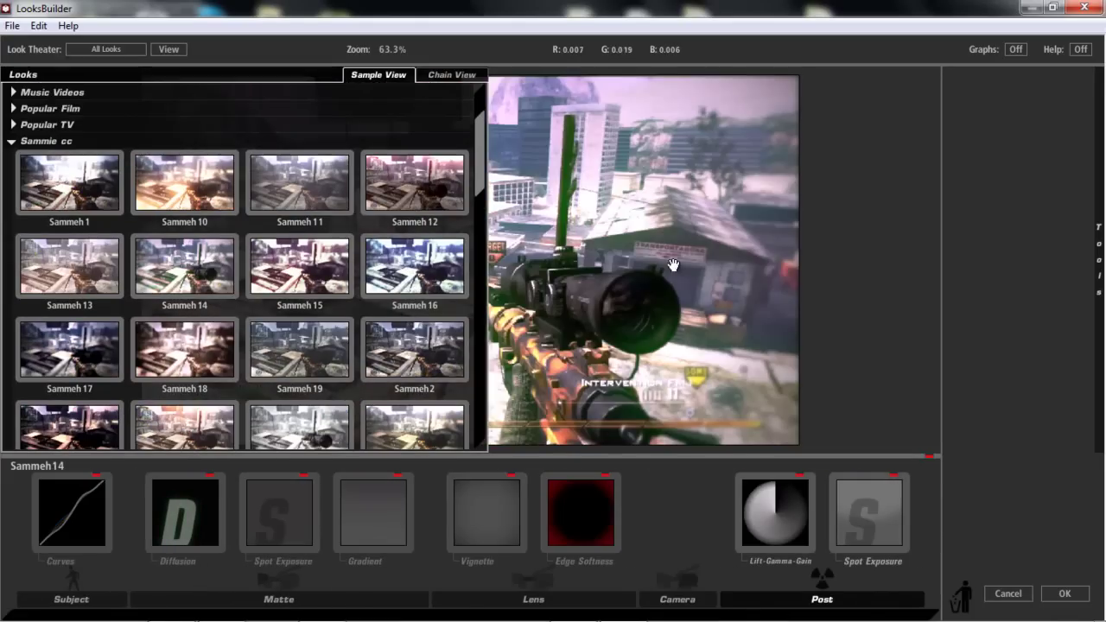
pyautogui.scroll(-3, 134, 273)
pyautogui.scroll(-1, 134, 272)
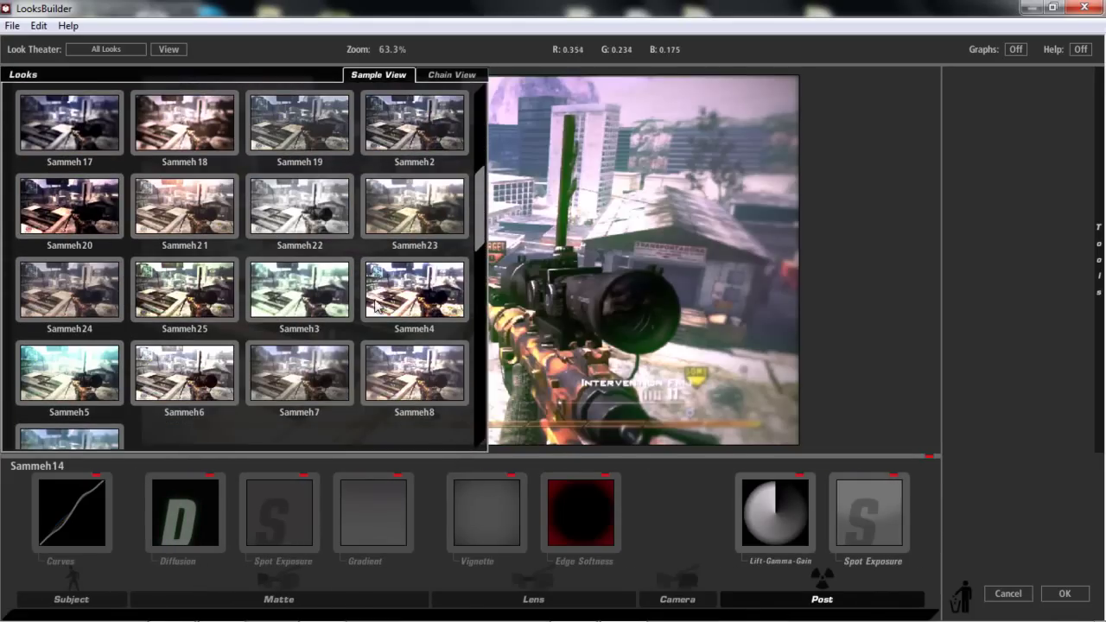
# Compare Sammeh7, Sammeh8, Sammeh6 and Sammeh24, then apply Sammeh25 and review it.
pyautogui.click(303, 364)
pyautogui.click(443, 367)
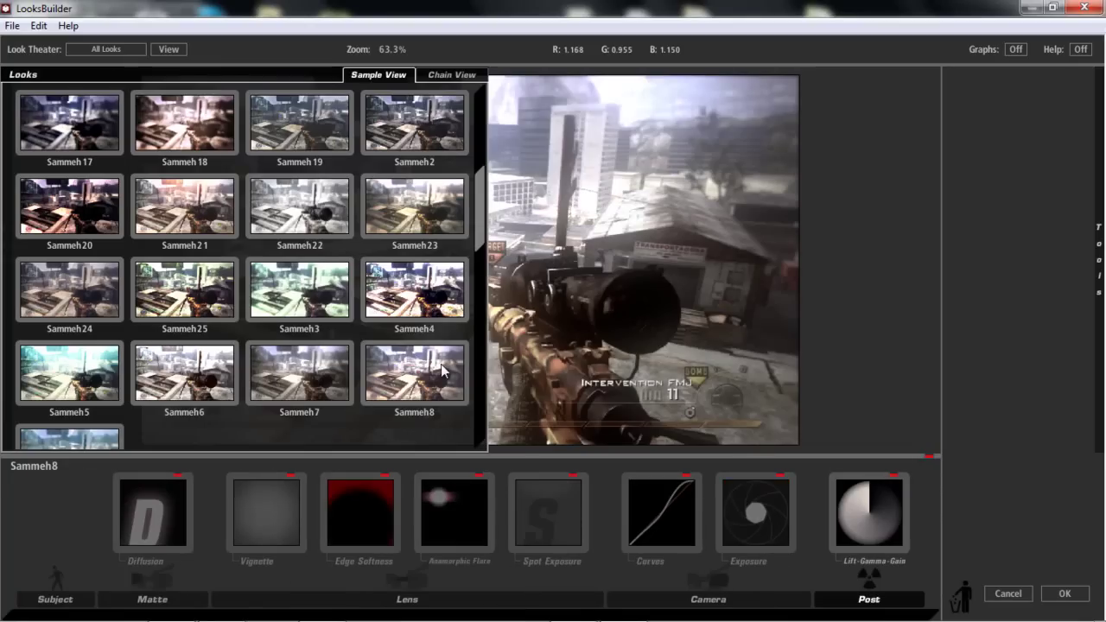
pyautogui.click(207, 390)
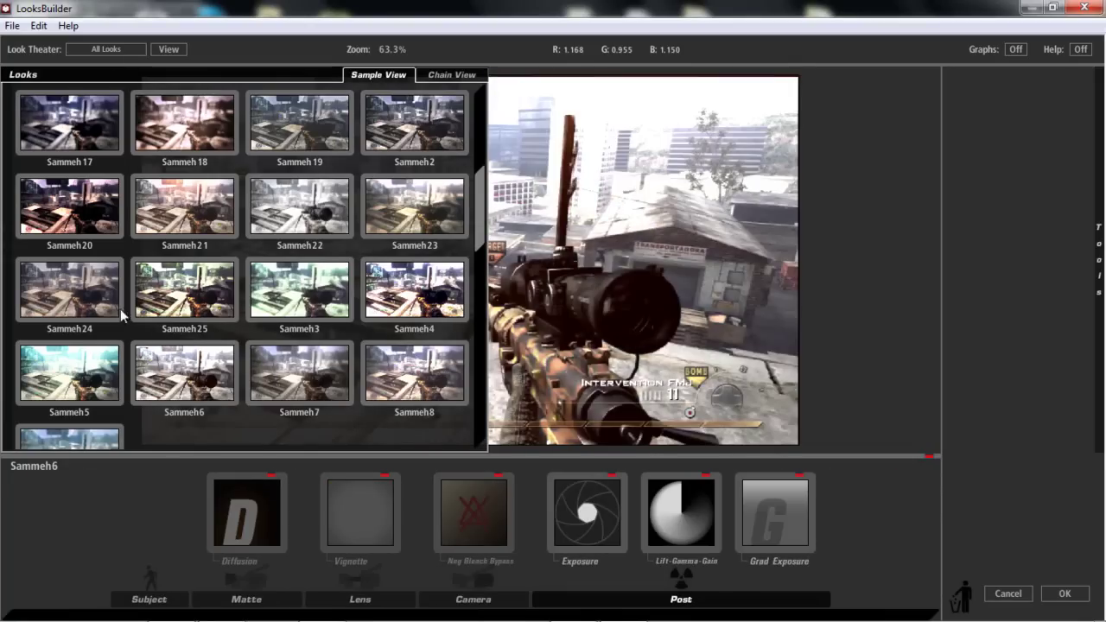
pyautogui.click(117, 283)
pyautogui.click(173, 288)
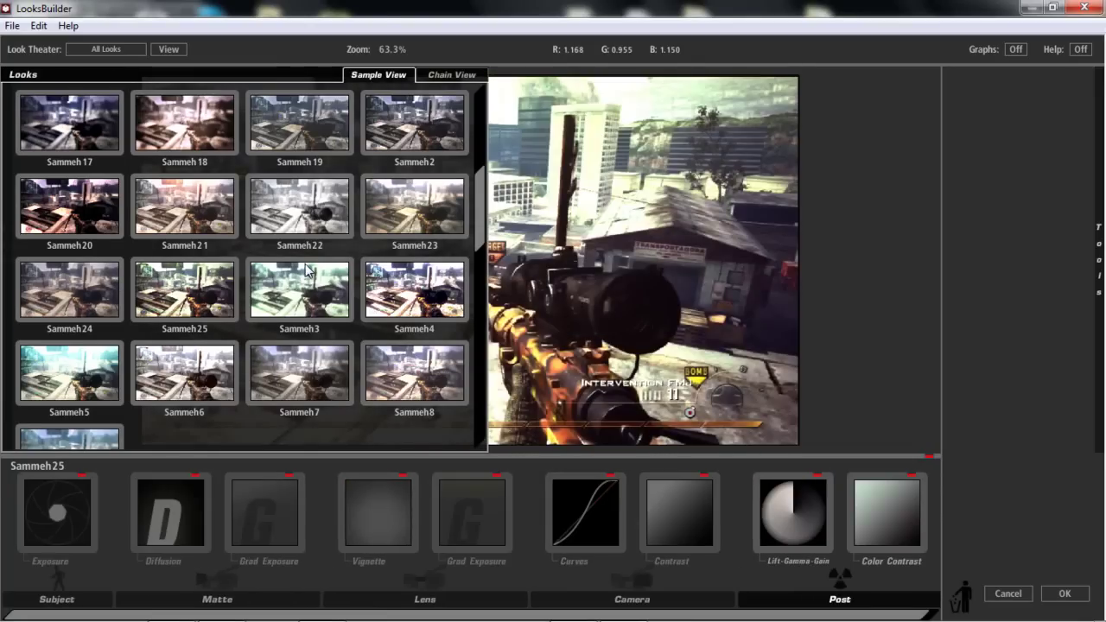
pyautogui.scroll(-1, 129, 276)
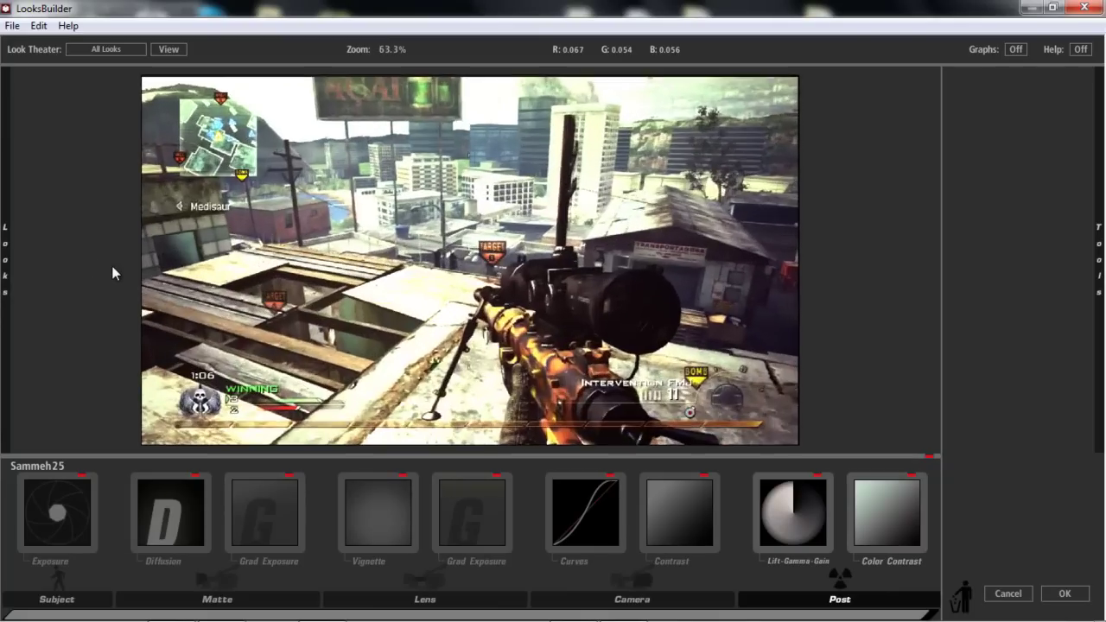
pyautogui.moveTo(4, 259)
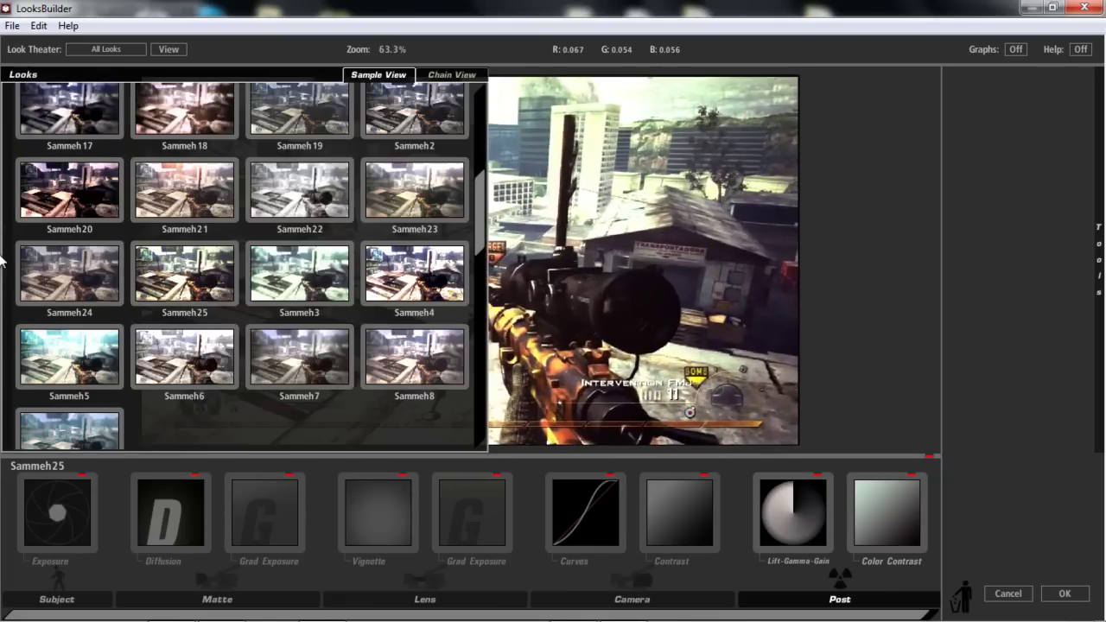
pyautogui.scroll(-1, 80, 304)
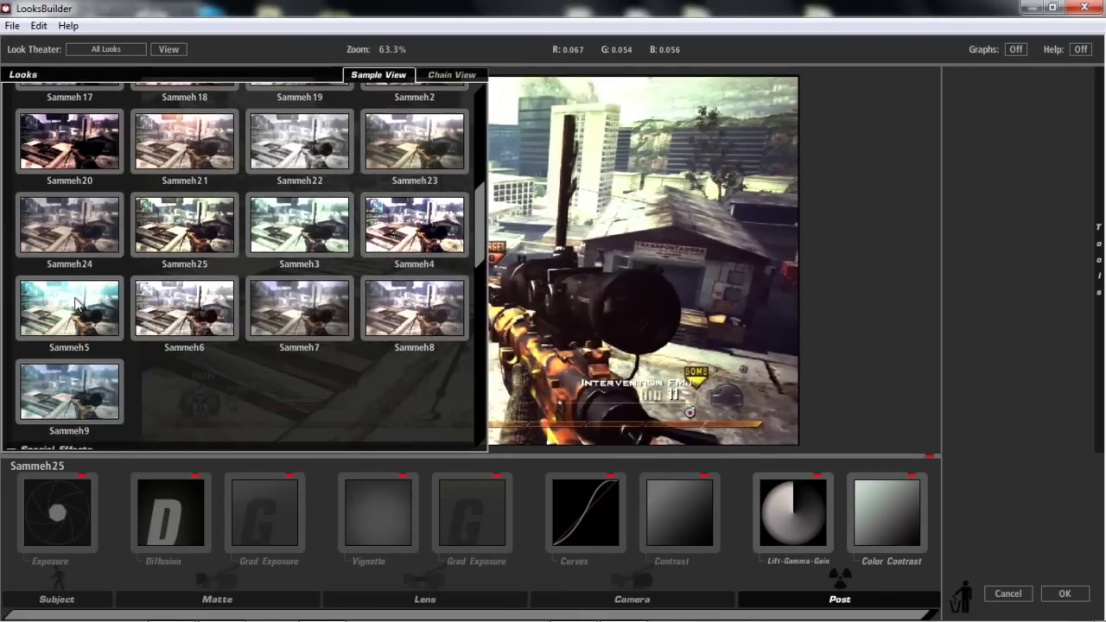
pyautogui.scroll(2, 79, 304)
pyautogui.scroll(3, 80, 304)
pyautogui.scroll(2, 79, 304)
pyautogui.scroll(1, 79, 304)
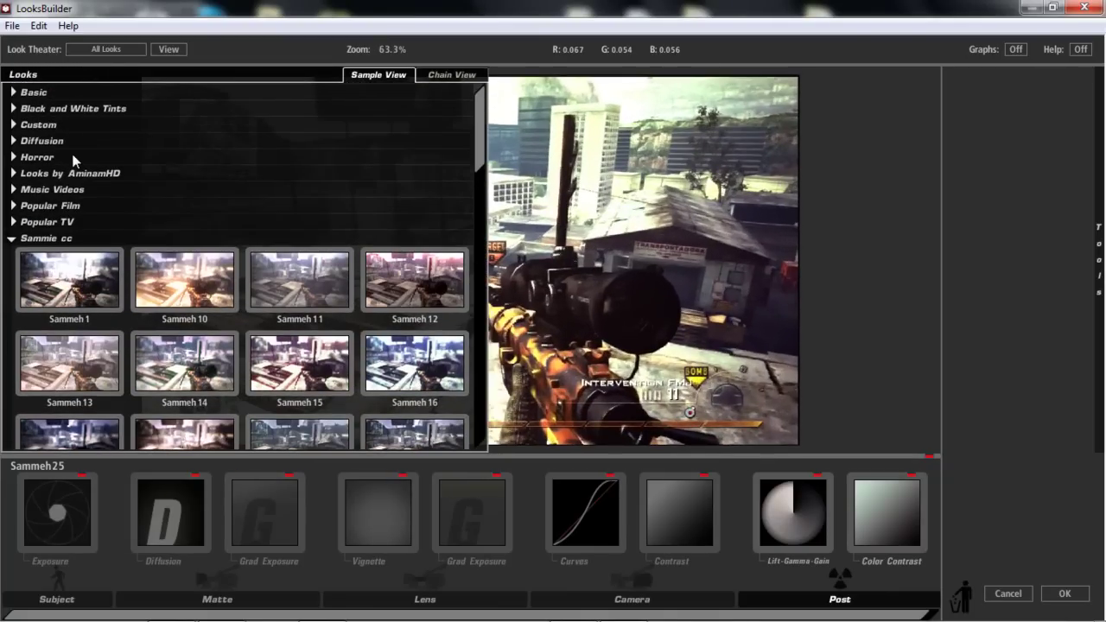
pyautogui.scroll(-3, 73, 160)
pyautogui.scroll(-1, 73, 160)
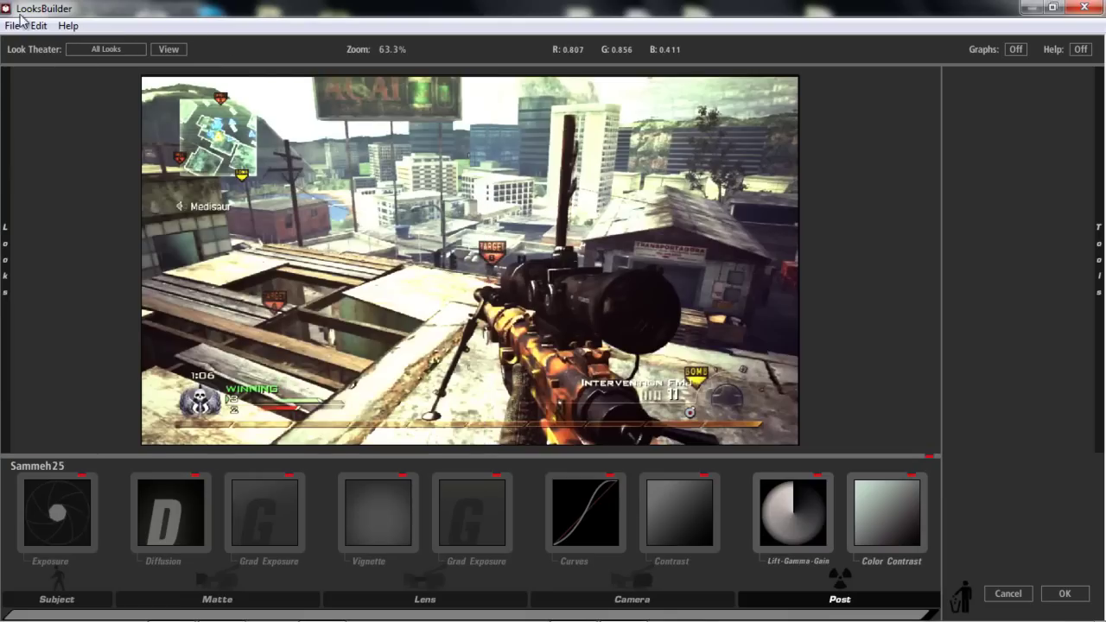
# Start a blank new look with File > New Look and return to After Effects.
pyautogui.click(19, 24)
pyautogui.click(26, 39)
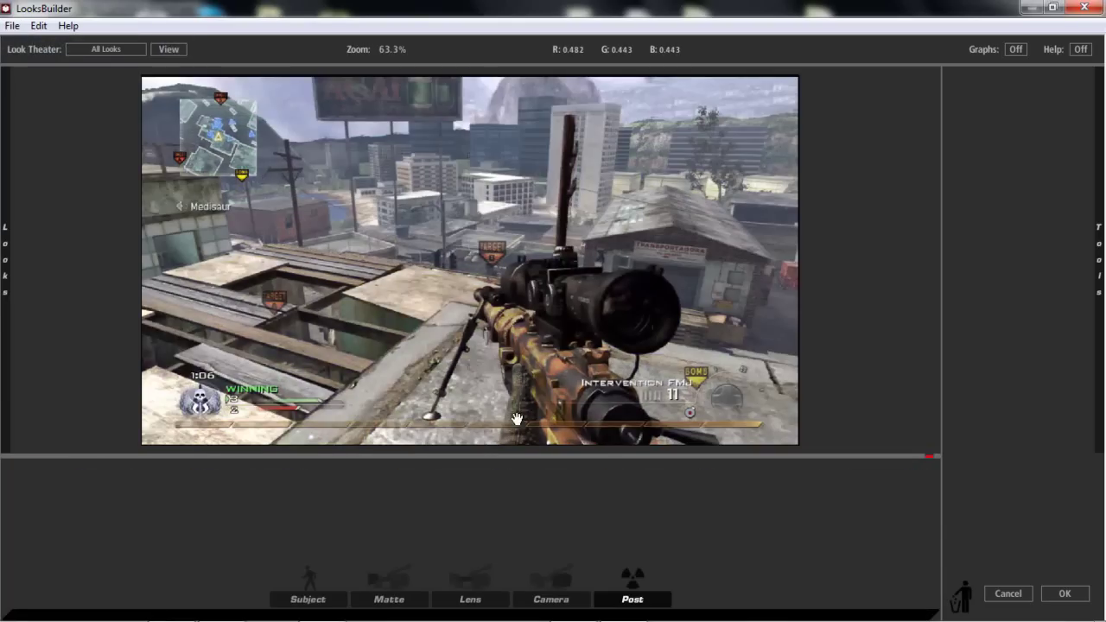
pyautogui.click(1065, 595)
# Reopen LooksBuilder for the clip via Edit… under Look in Effect Controls.
pyautogui.click(1008, 193)
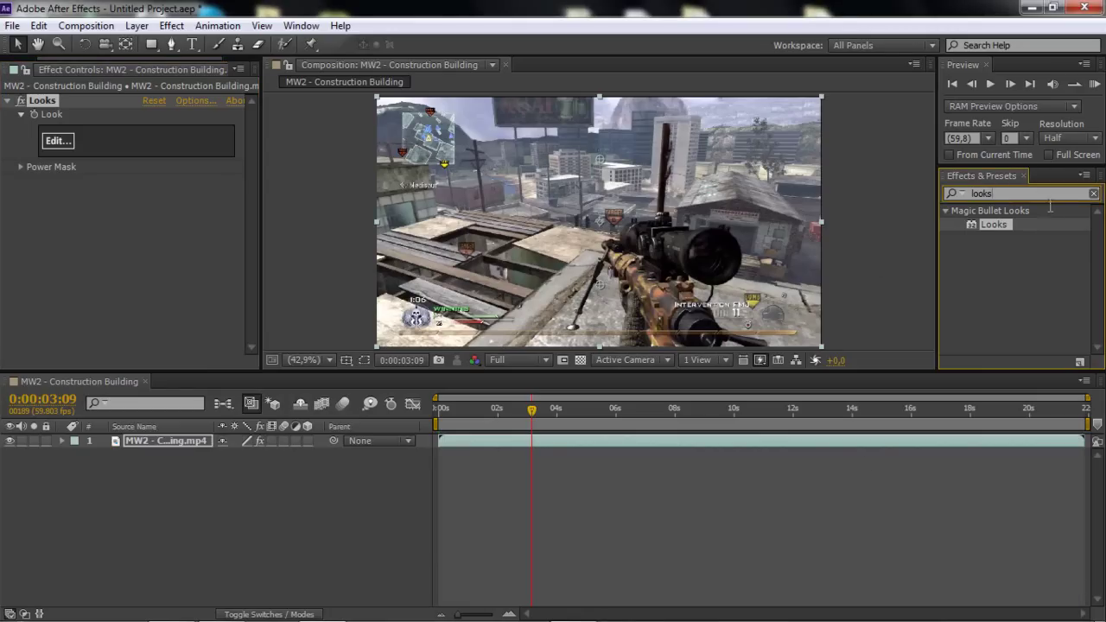
pyautogui.click(167, 445)
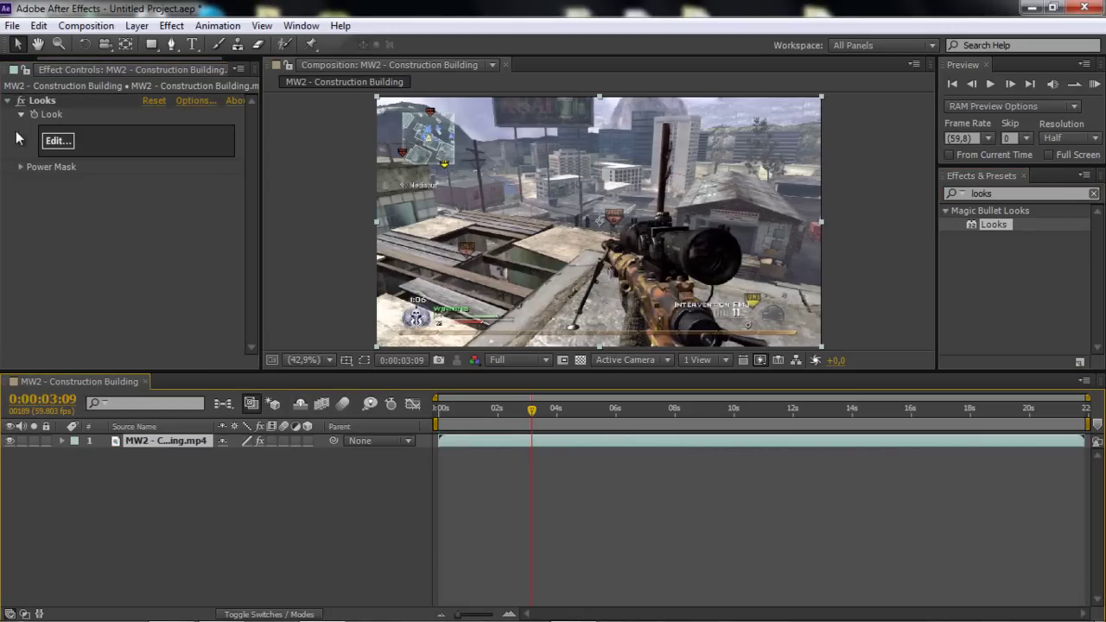
pyautogui.click(57, 140)
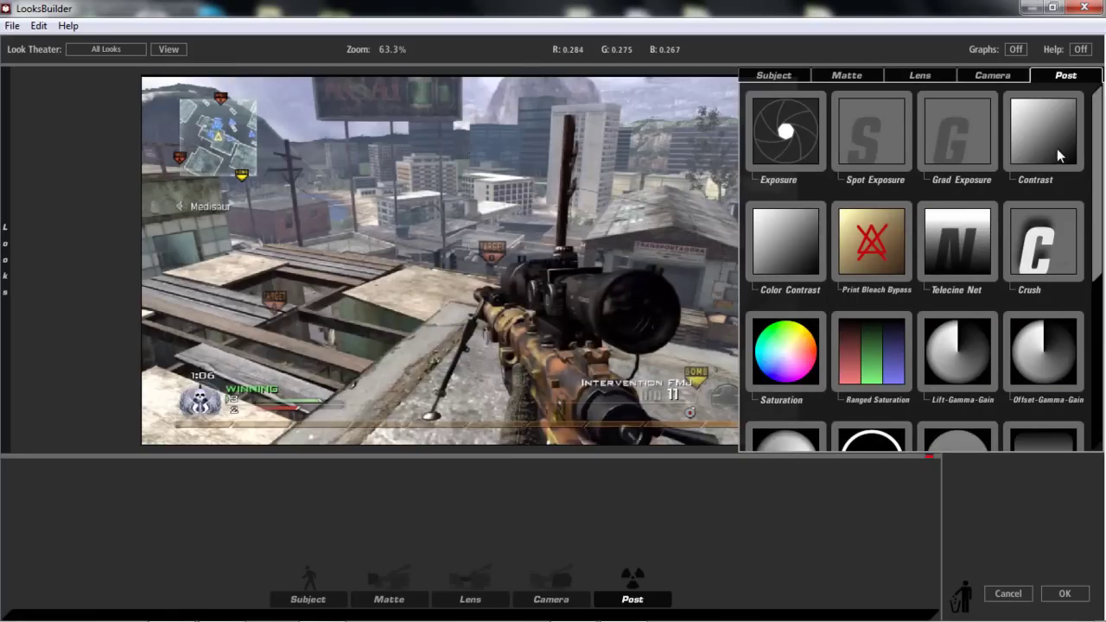
# Drag Contrast from the Post tools into the chain and set contrast +0.490, pivot 0.231.
pyautogui.moveTo(1057, 148)
pyautogui.mouseDown()
pyautogui.moveTo(942, 145)
pyautogui.moveTo(350, 270)
pyautogui.mouseUp()
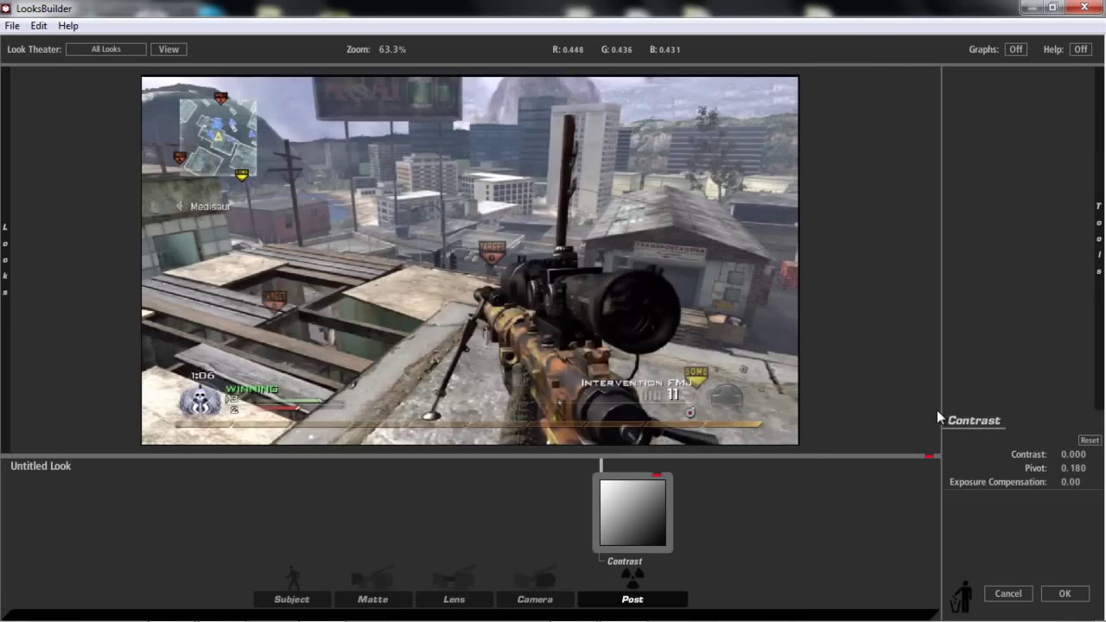
pyautogui.moveTo(1064, 453); pyautogui.dragTo(1102, 450)
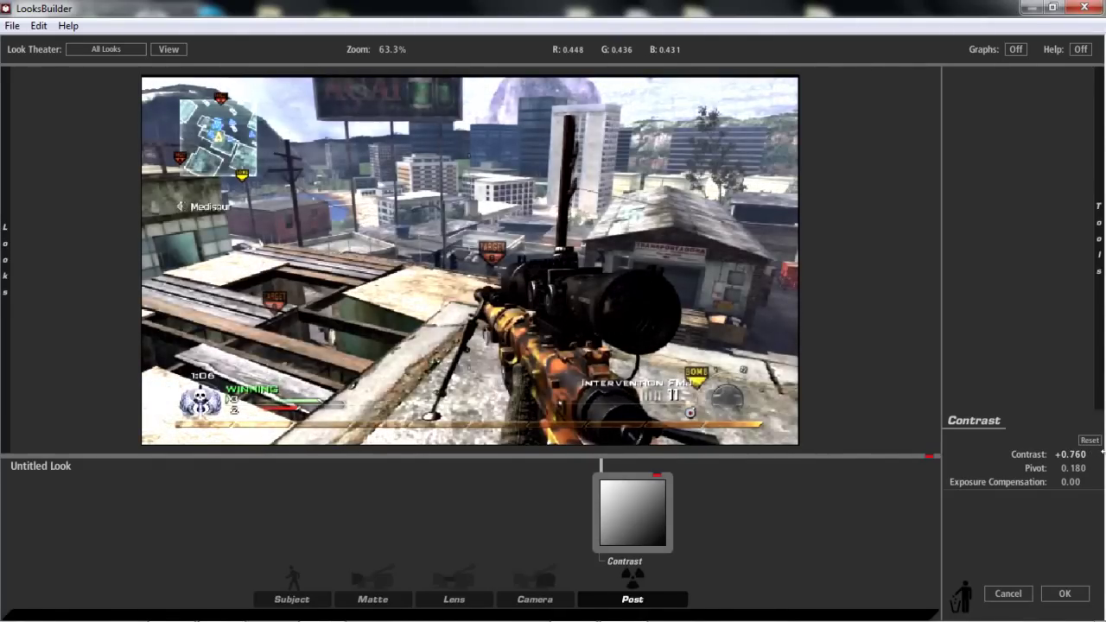
pyautogui.moveTo(1091, 451); pyautogui.dragTo(1054, 455)
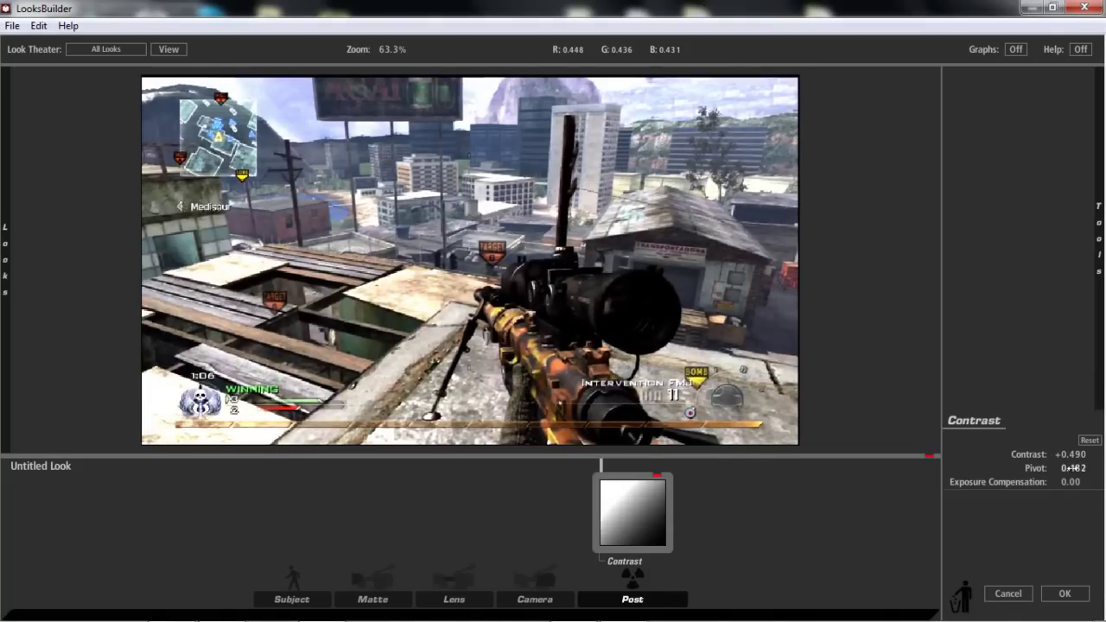
pyautogui.moveTo(1071, 467)
pyautogui.mouseDown()
pyautogui.moveTo(1027, 467)
pyautogui.moveTo(1041, 467)
pyautogui.mouseUp()
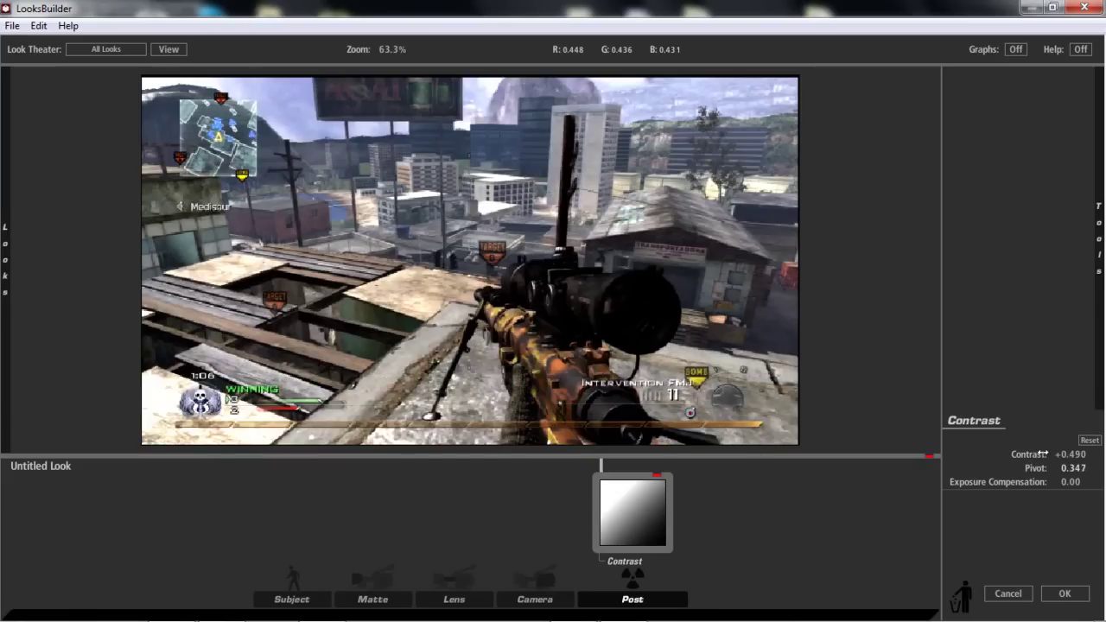
pyautogui.moveTo(1039, 452); pyautogui.dragTo(988, 454)
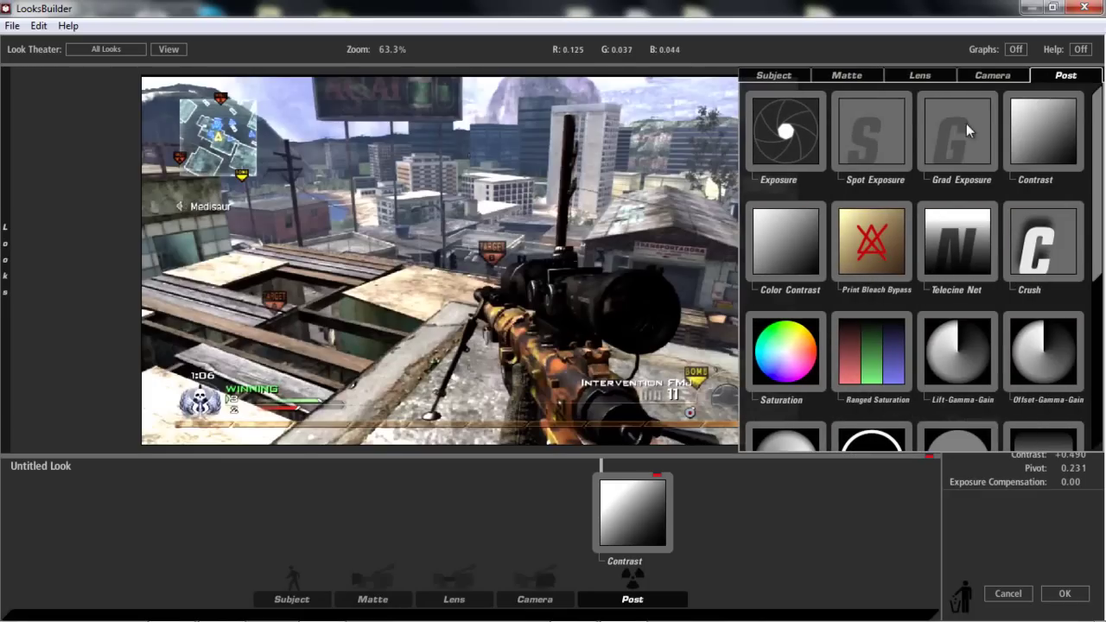
# Add Ranged Saturation and set its shadow saturation to about 74%.
pyautogui.scroll(-1, 984, 309)
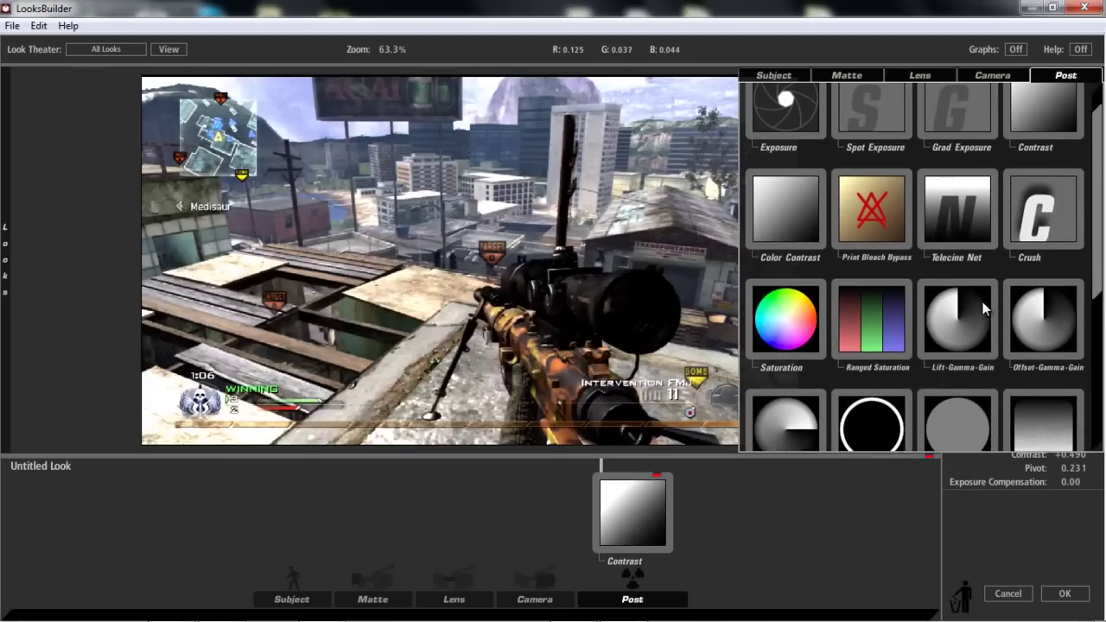
pyautogui.scroll(-1, 855, 246)
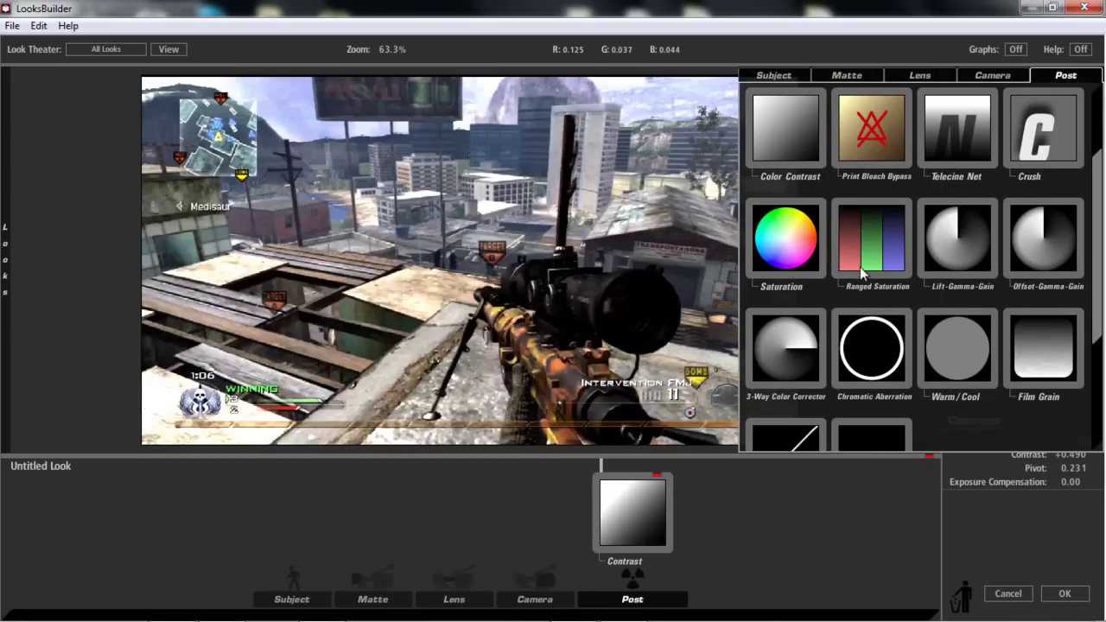
pyautogui.moveTo(873, 275); pyautogui.dragTo(467, 285)
pyautogui.moveTo(1071, 293); pyautogui.dragTo(1032, 295)
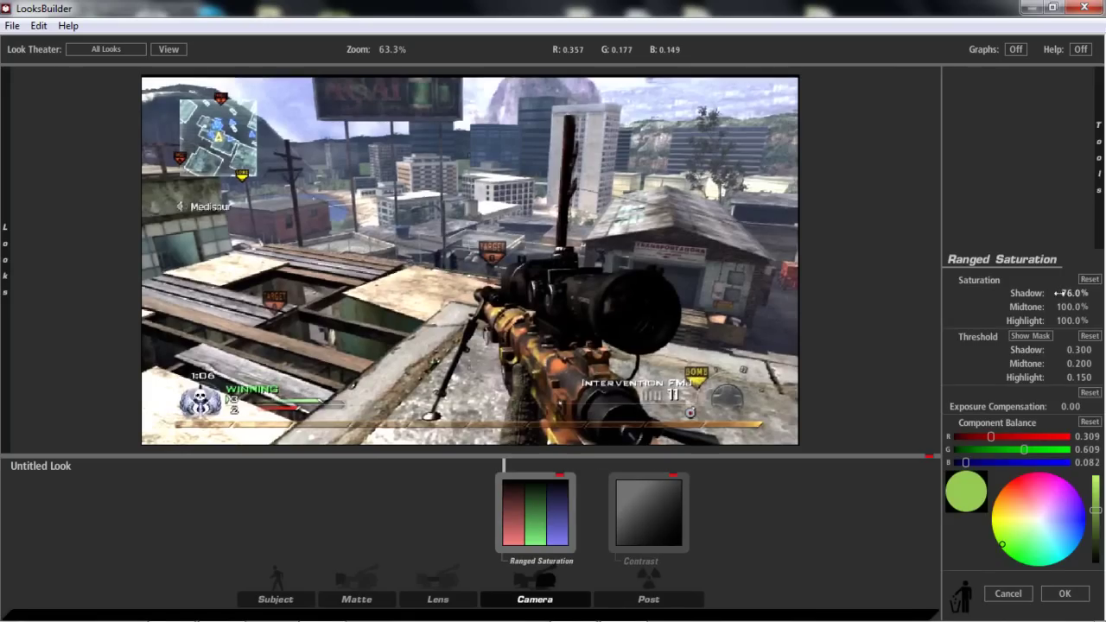
pyautogui.moveTo(917, 296); pyautogui.dragTo(1012, 292)
pyautogui.moveTo(921, 297); pyautogui.dragTo(657, 307)
pyautogui.moveTo(656, 307); pyautogui.dragTo(512, 304)
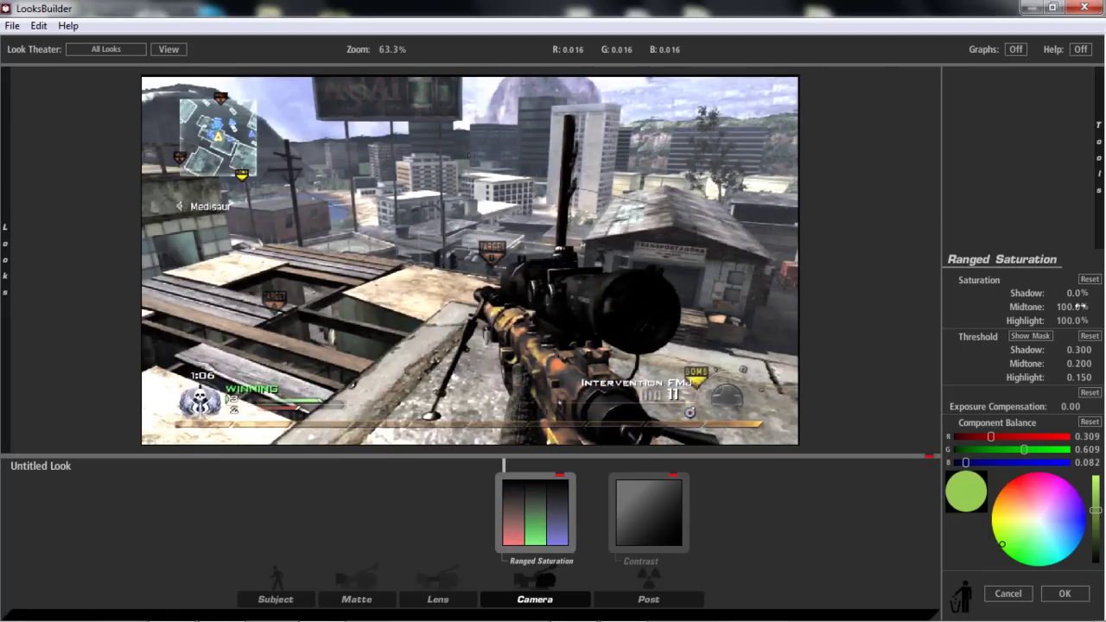
pyautogui.moveTo(1072, 294); pyautogui.dragTo(1077, 294)
pyautogui.moveTo(1065, 294); pyautogui.dragTo(1072, 294)
# Test the shadow threshold by zeroing and raising it, then return it toward 0.300.
pyautogui.moveTo(1078, 350); pyautogui.dragTo(1037, 350)
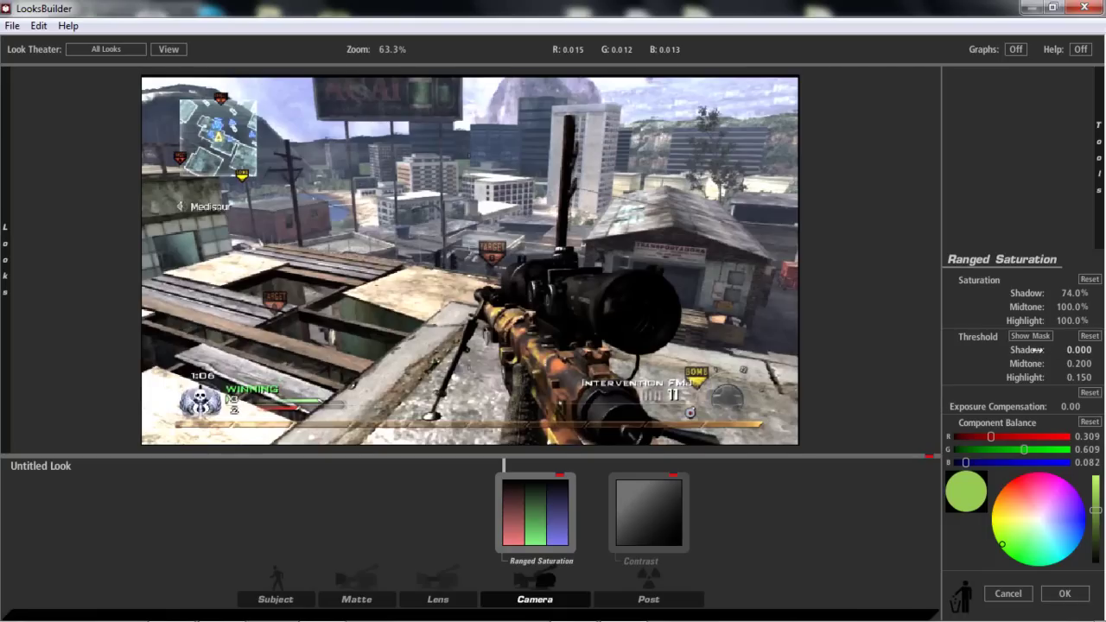
pyautogui.moveTo(922, 357); pyautogui.dragTo(973, 338)
pyautogui.moveTo(746, 339); pyautogui.dragTo(587, 336)
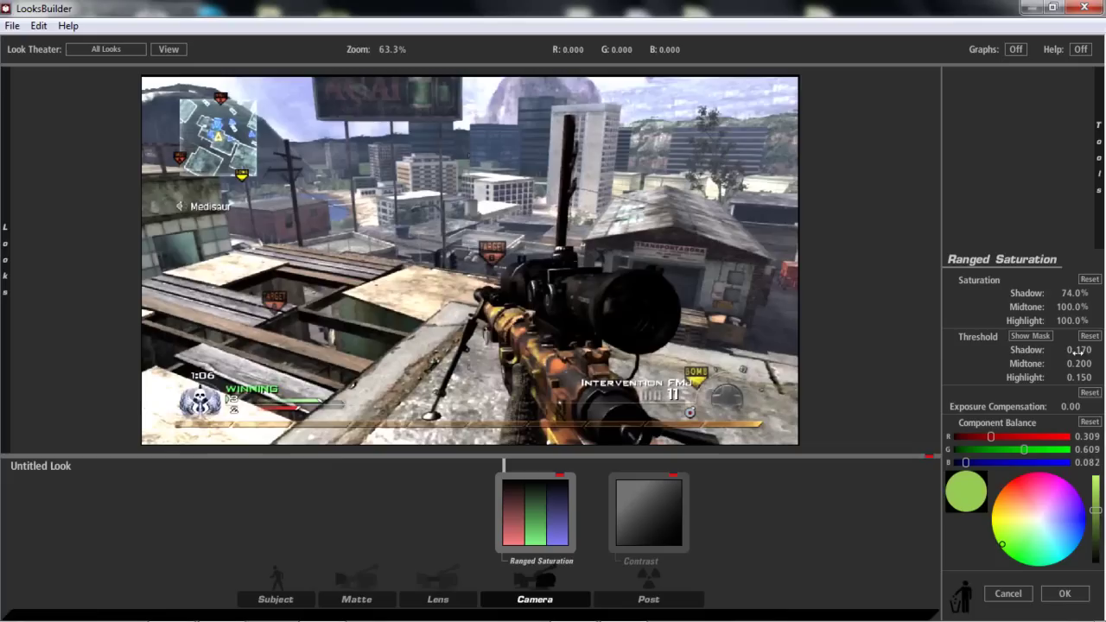
pyautogui.moveTo(1098, 156)
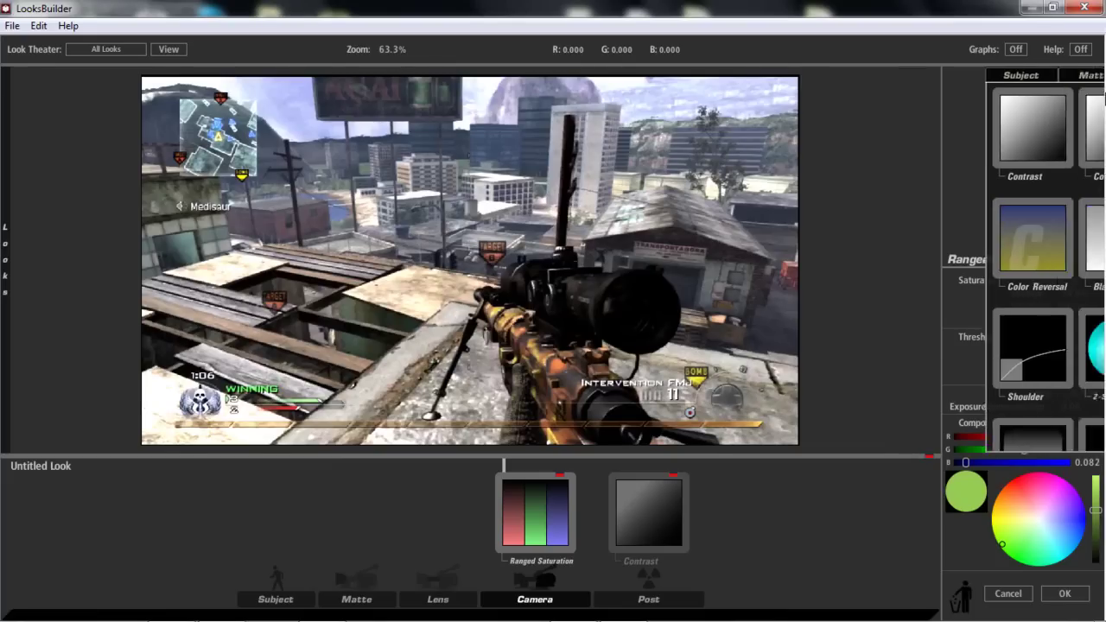
pyautogui.scroll(-3, 979, 214)
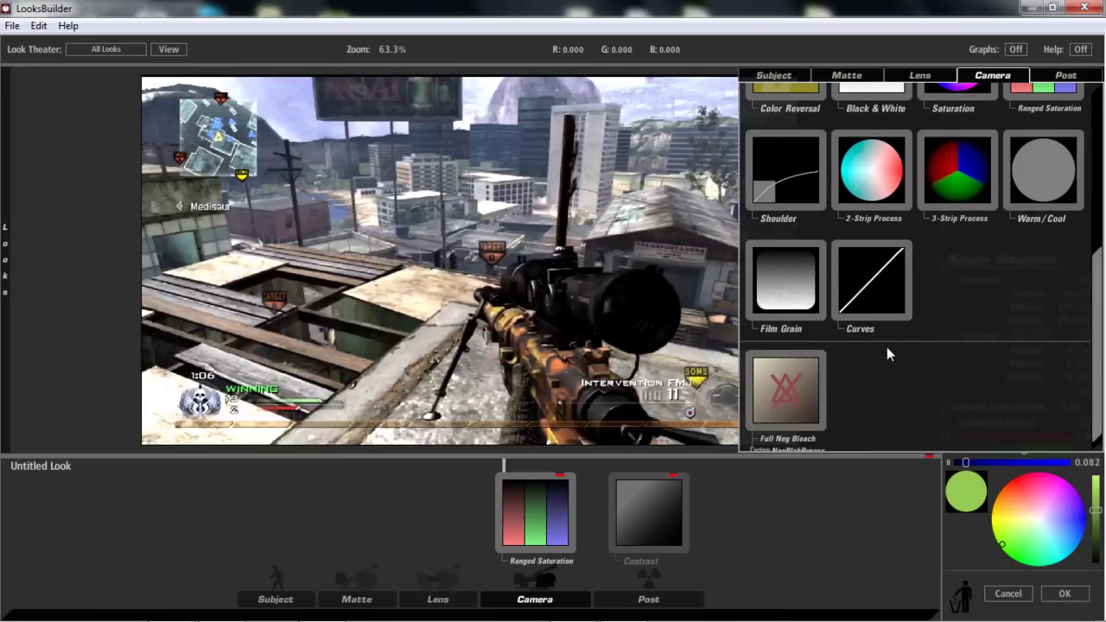
# Add Curves and bend the RGB curve, pulling shadows down and lifting highlights.
pyautogui.doubleClick(891, 275)
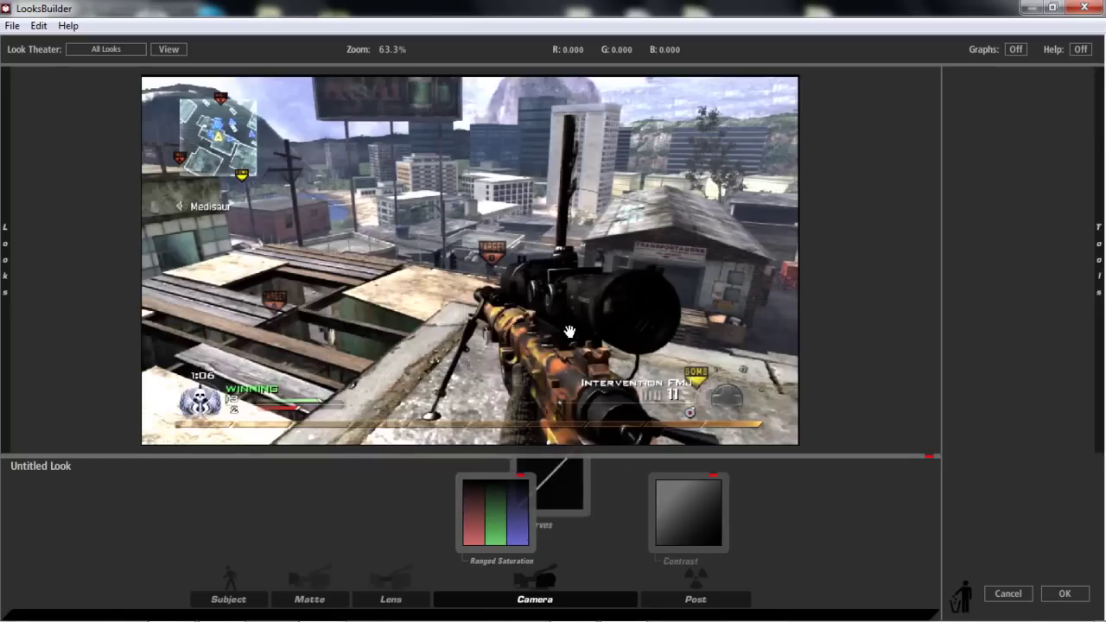
pyautogui.moveTo(974, 437); pyautogui.dragTo(974, 444)
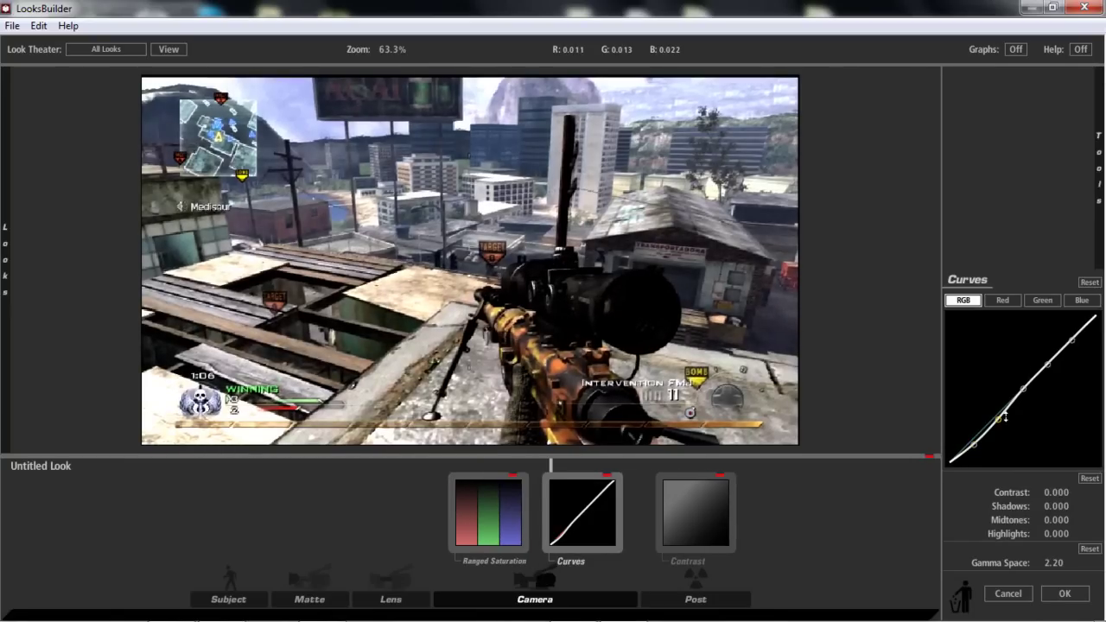
pyautogui.moveTo(1047, 363)
pyautogui.mouseDown()
pyautogui.moveTo(1048, 349)
pyautogui.moveTo(1074, 342)
pyautogui.mouseUp()
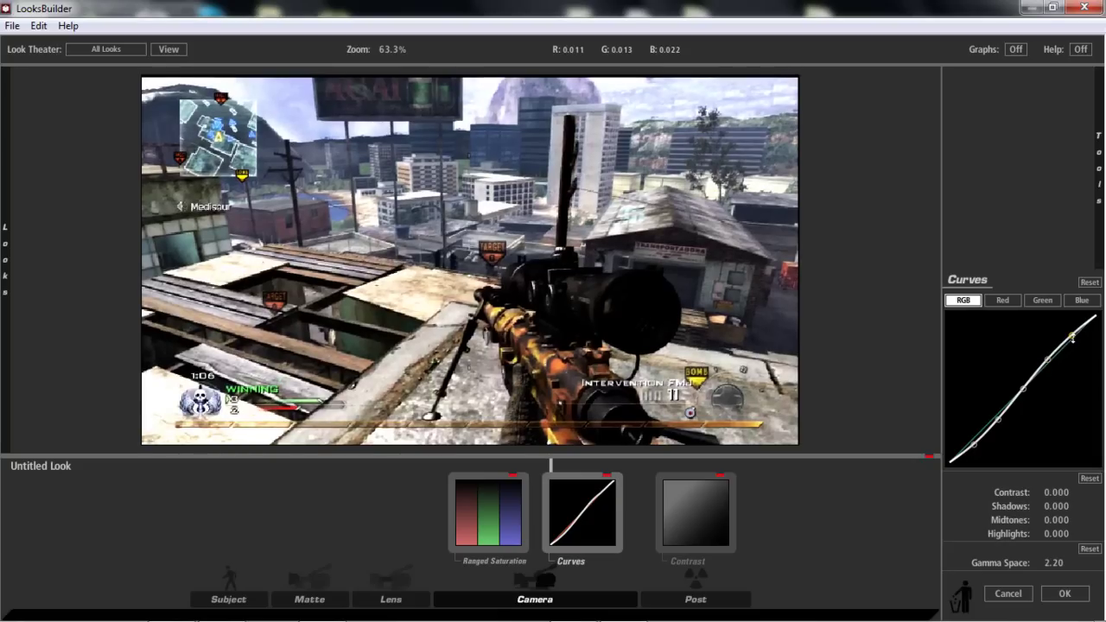
# Bow the Red channel curve upward to tint the image, then ease it back.
pyautogui.click(1002, 302)
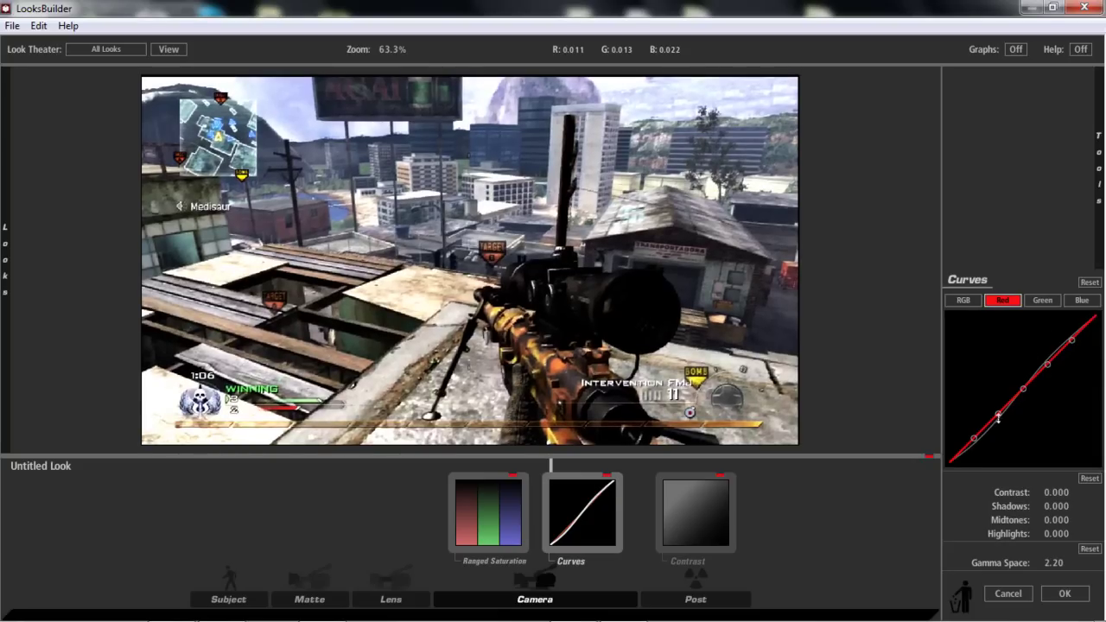
pyautogui.moveTo(1022, 386); pyautogui.dragTo(1023, 378)
pyautogui.moveTo(1023, 381); pyautogui.dragTo(1028, 387)
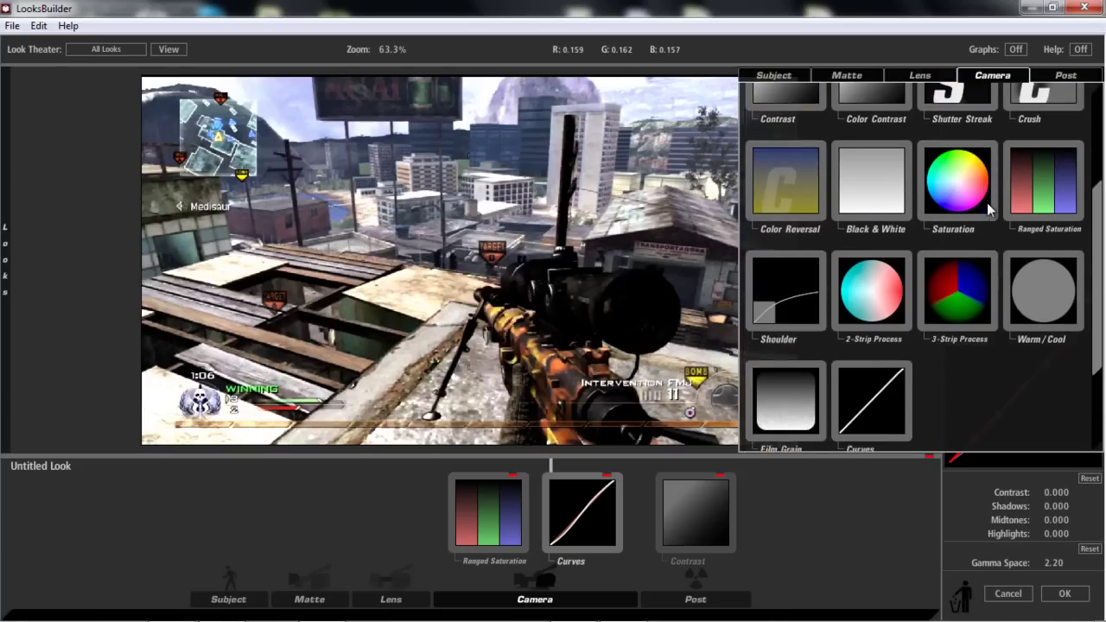
# Add Lift-Gamma-Gain from the Post tools to the look.
pyautogui.scroll(3, 989, 208)
pyautogui.scroll(2, 777, 241)
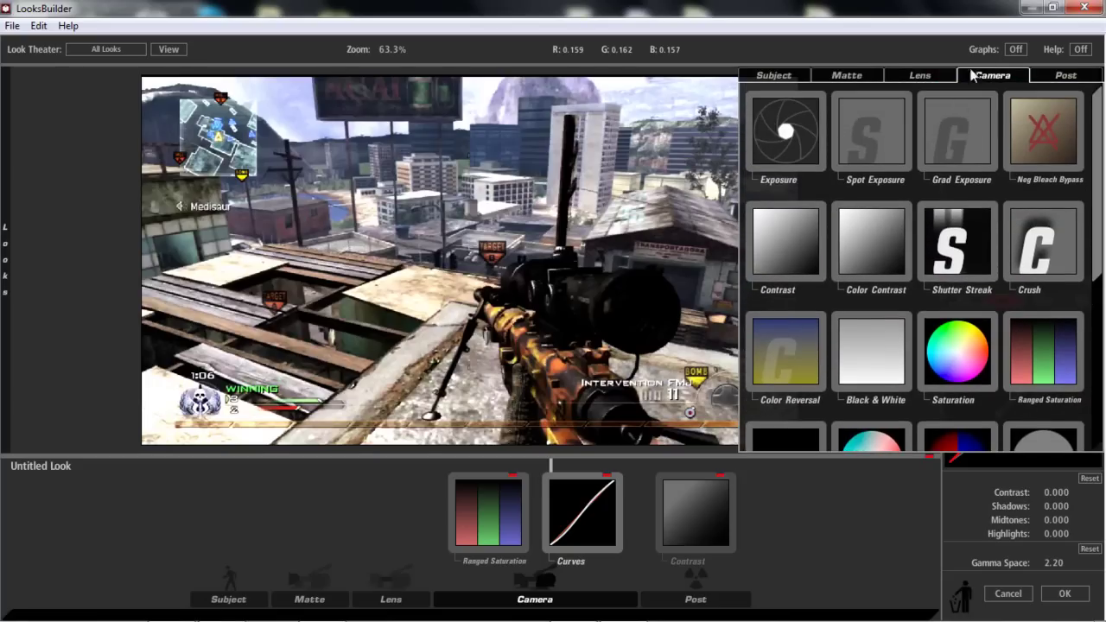
pyautogui.click(1050, 80)
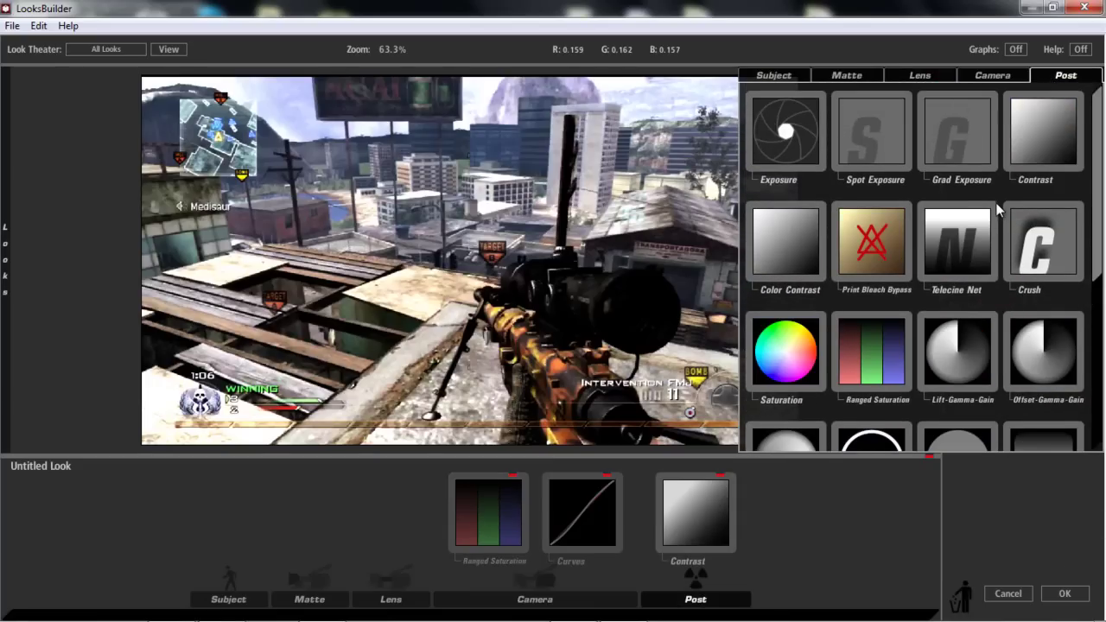
pyautogui.scroll(-1, 999, 210)
pyautogui.moveTo(974, 258); pyautogui.dragTo(343, 354)
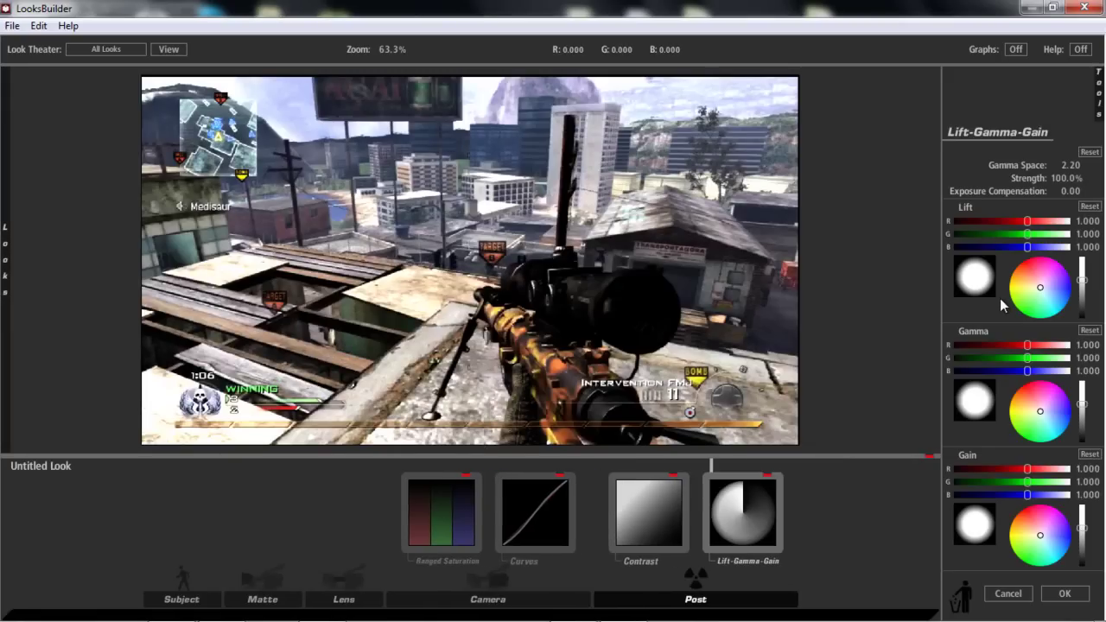
# Warm the lift wheel, nudge gamma toward blue, and raise Gamma Space to brighten.
pyautogui.moveTo(1029, 277); pyautogui.dragTo(1032, 280)
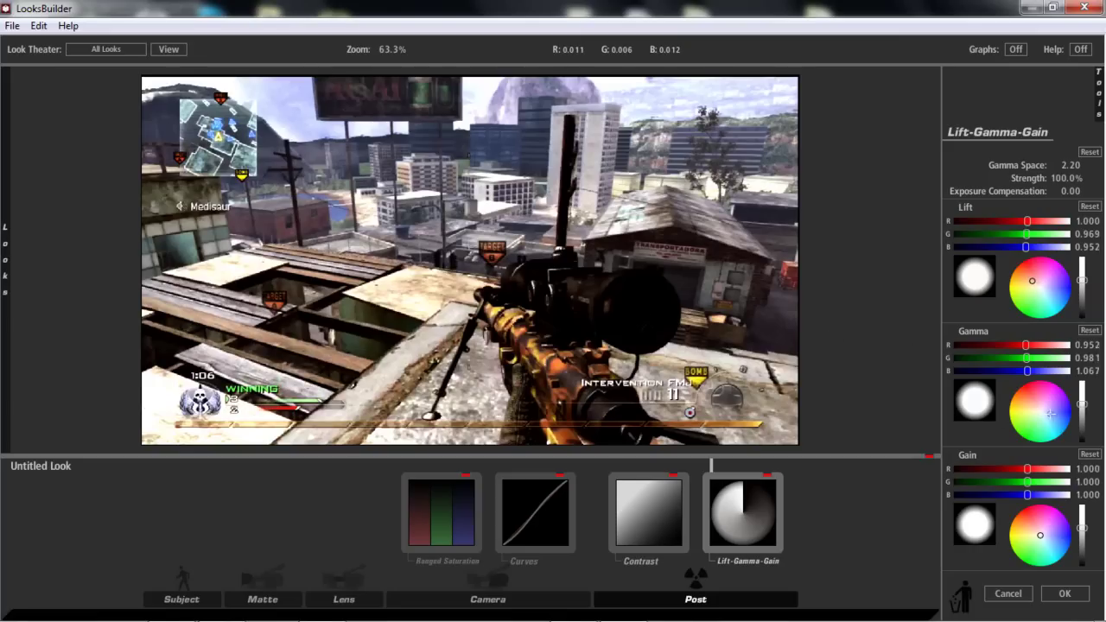
pyautogui.moveTo(1048, 398); pyautogui.dragTo(1047, 413)
pyautogui.moveTo(1065, 164)
pyautogui.mouseDown()
pyautogui.moveTo(1082, 160)
pyautogui.moveTo(1042, 173)
pyautogui.mouseUp()
# Browse the Lens and Camera tools, then drag Chromatic Aberration from Post onto the viewer.
pyautogui.click(994, 76)
pyautogui.click(920, 76)
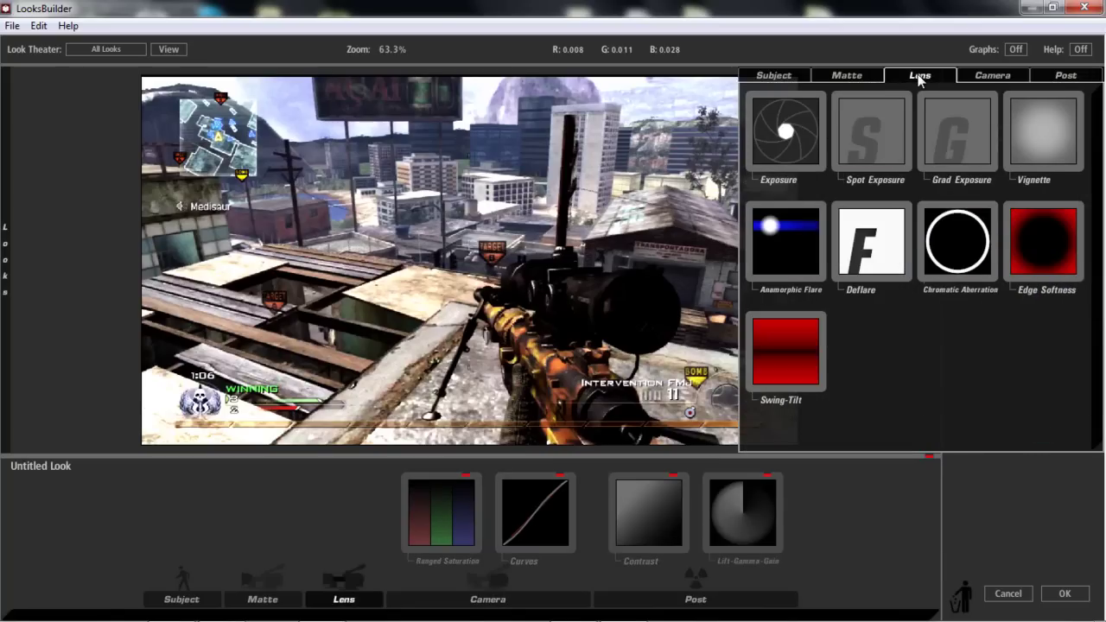
pyautogui.click(994, 76)
pyautogui.scroll(-1, 982, 205)
pyautogui.scroll(-1, 982, 205)
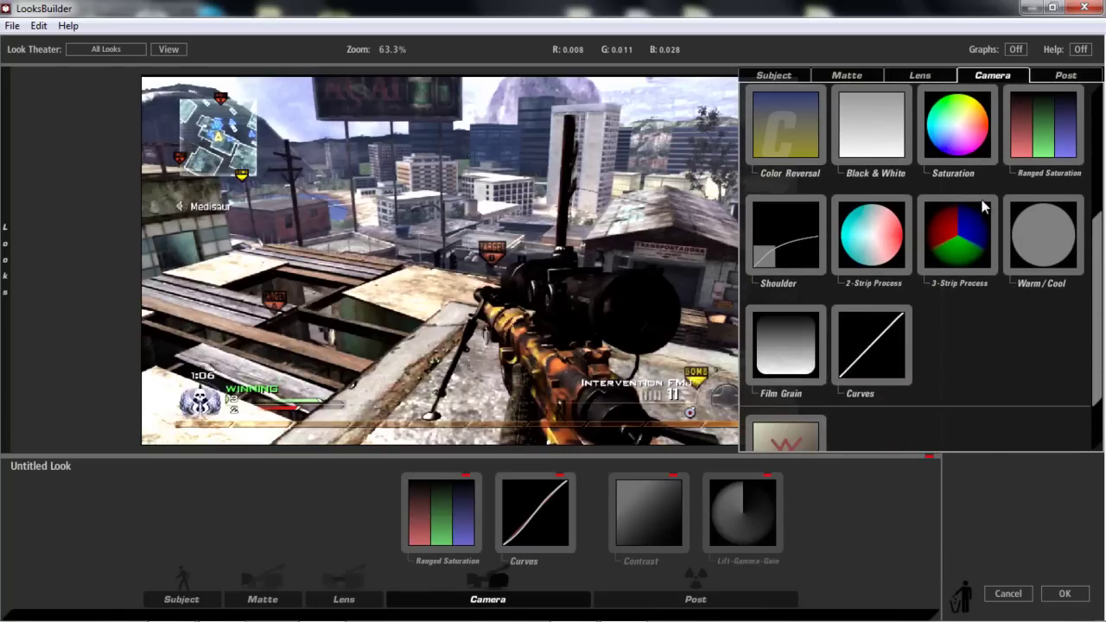
pyautogui.scroll(2, 983, 205)
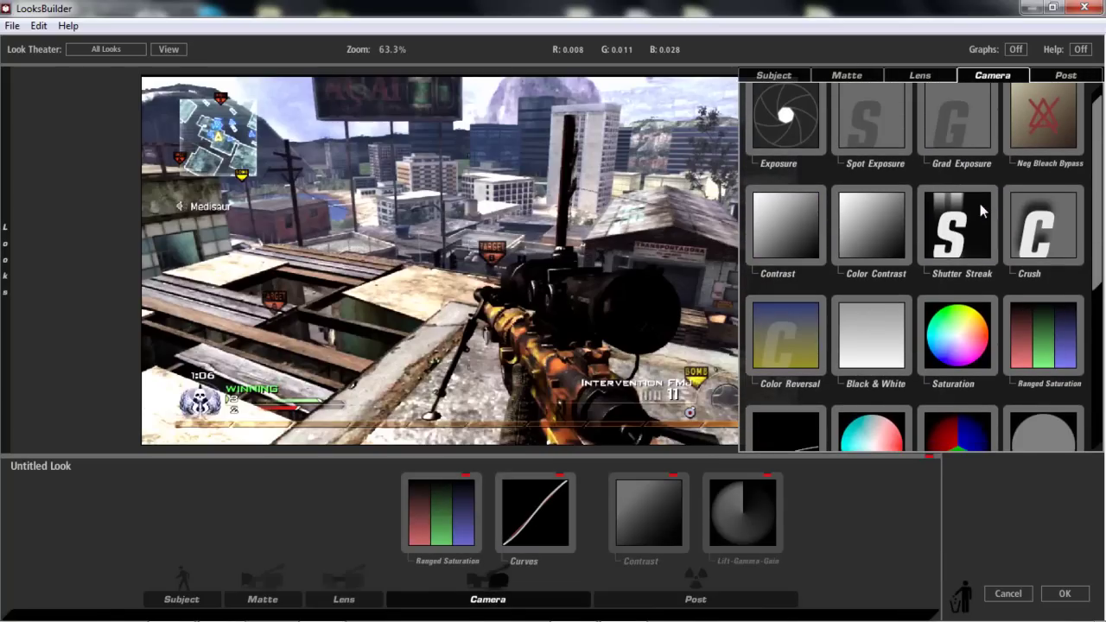
pyautogui.scroll(-3, 979, 204)
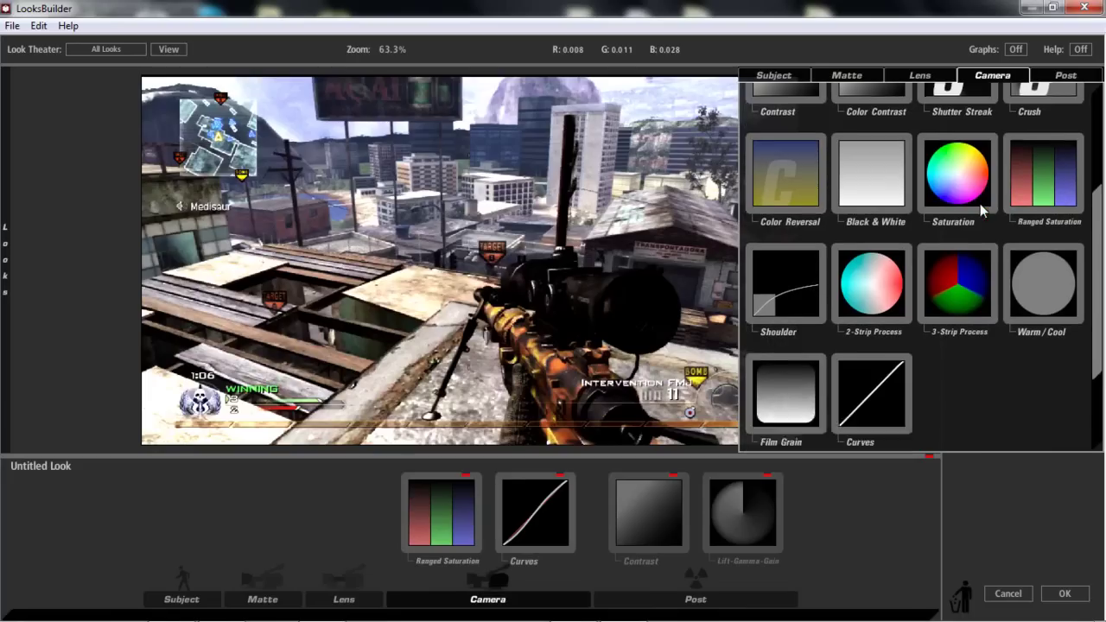
pyautogui.click(1061, 76)
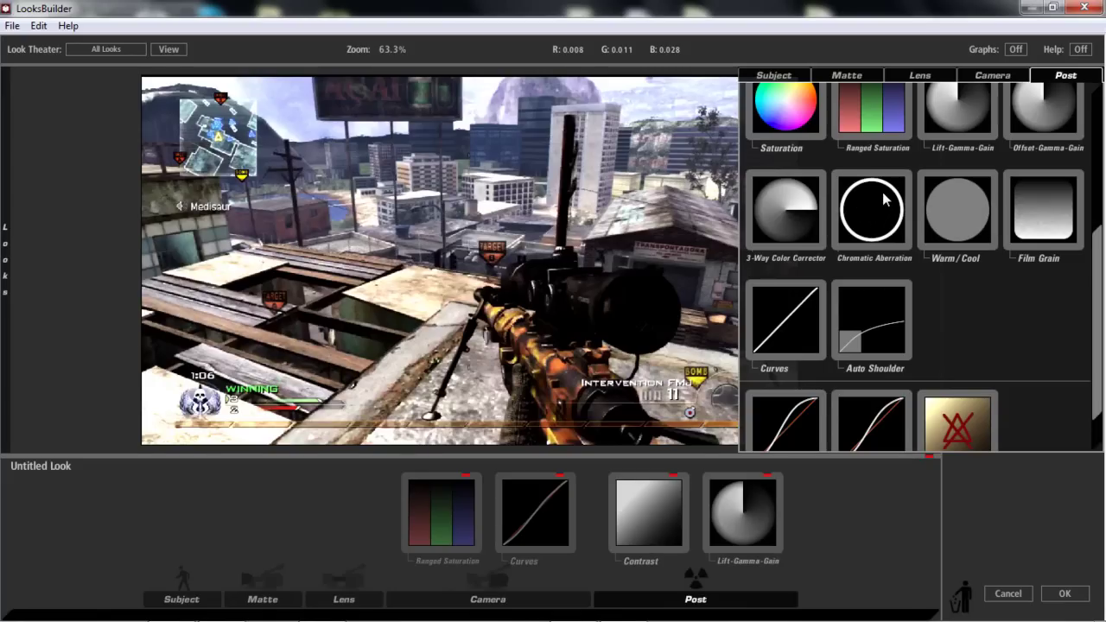
pyautogui.moveTo(886, 200); pyautogui.dragTo(654, 333)
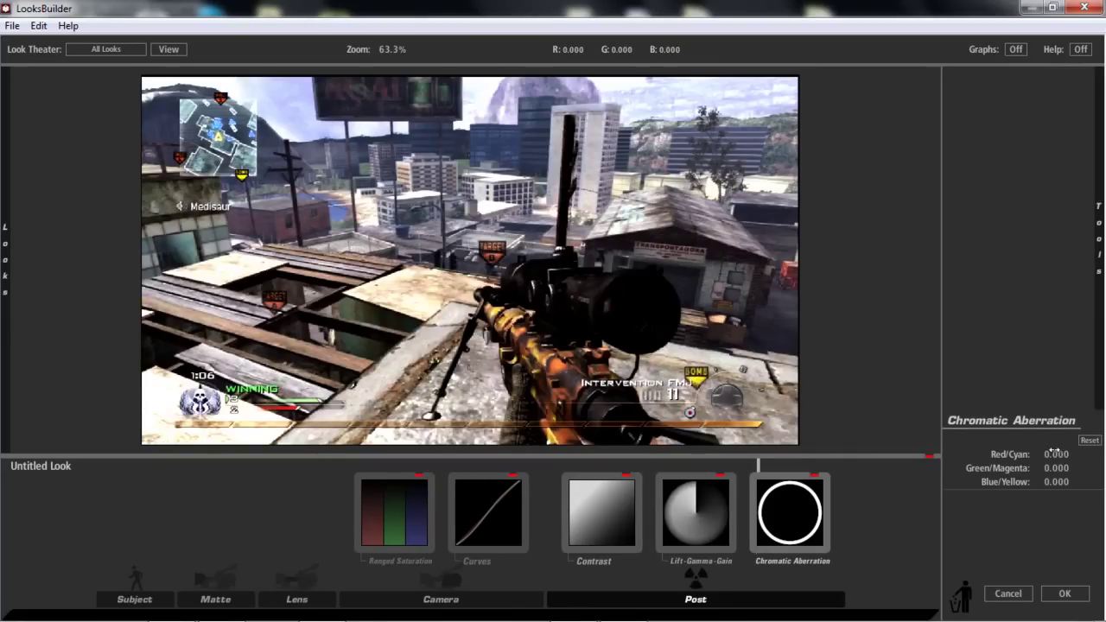
# Scrub Red/Cyan to +0.820, Green/Magenta to -0.700 and Blue/Yellow to +0.280.
pyautogui.moveTo(1052, 451); pyautogui.dragTo(1077, 447)
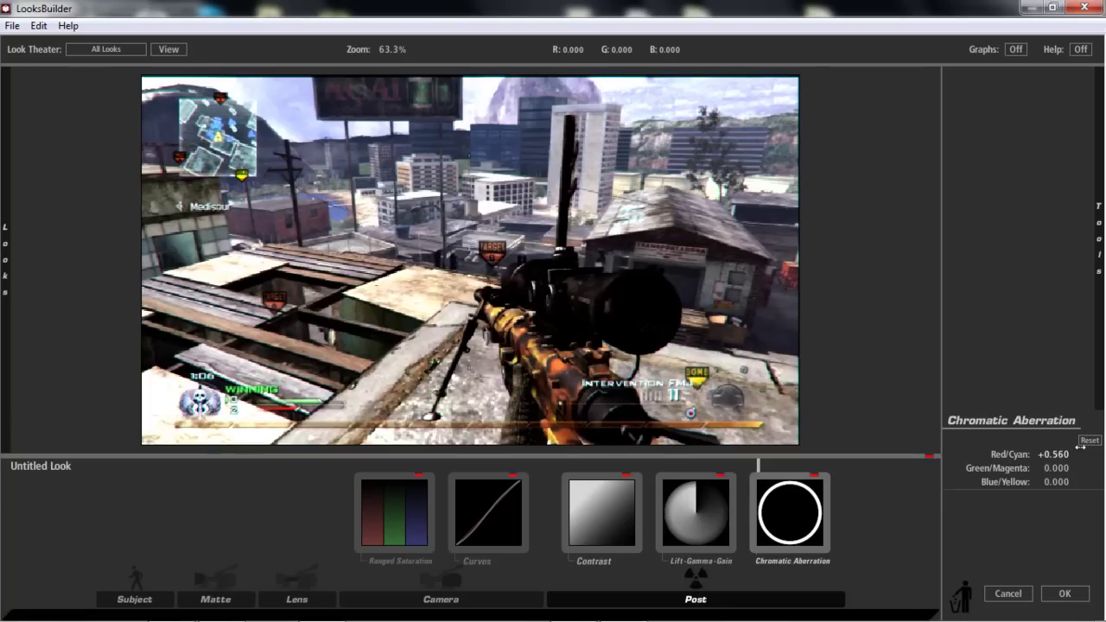
pyautogui.moveTo(1080, 446)
pyautogui.mouseDown()
pyautogui.moveTo(1090, 446)
pyautogui.moveTo(1024, 469)
pyautogui.moveTo(1079, 481)
pyautogui.mouseUp()
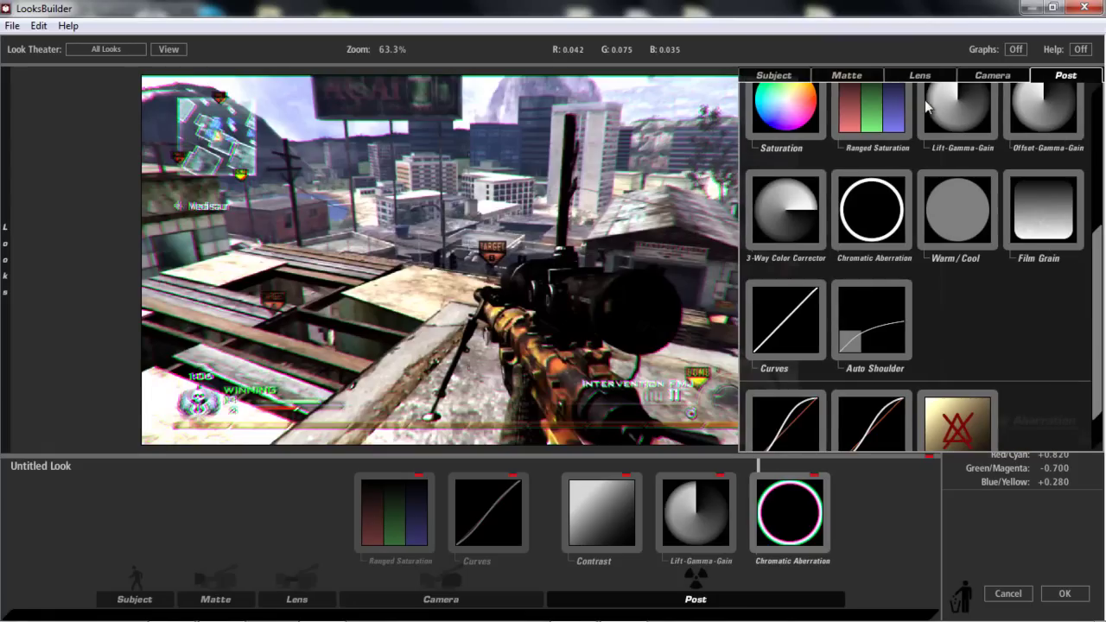
# Add a Vignette from the Lens tools and set its strength to 40%.
pyautogui.scroll(1, 879, 250)
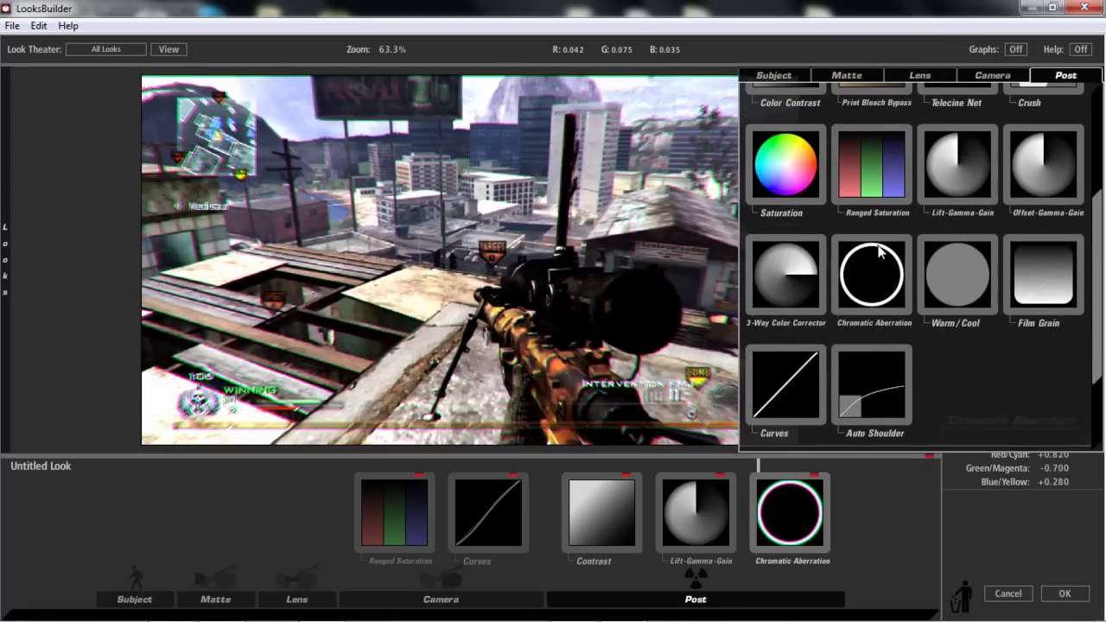
pyautogui.scroll(1, 879, 249)
pyautogui.scroll(2, 879, 250)
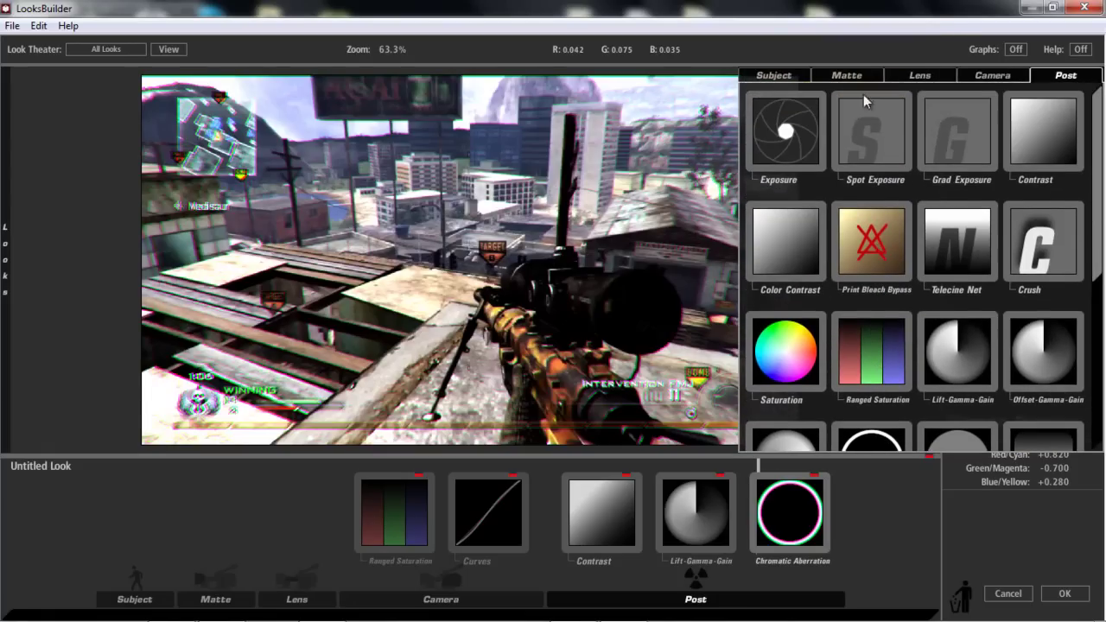
pyautogui.click(918, 76)
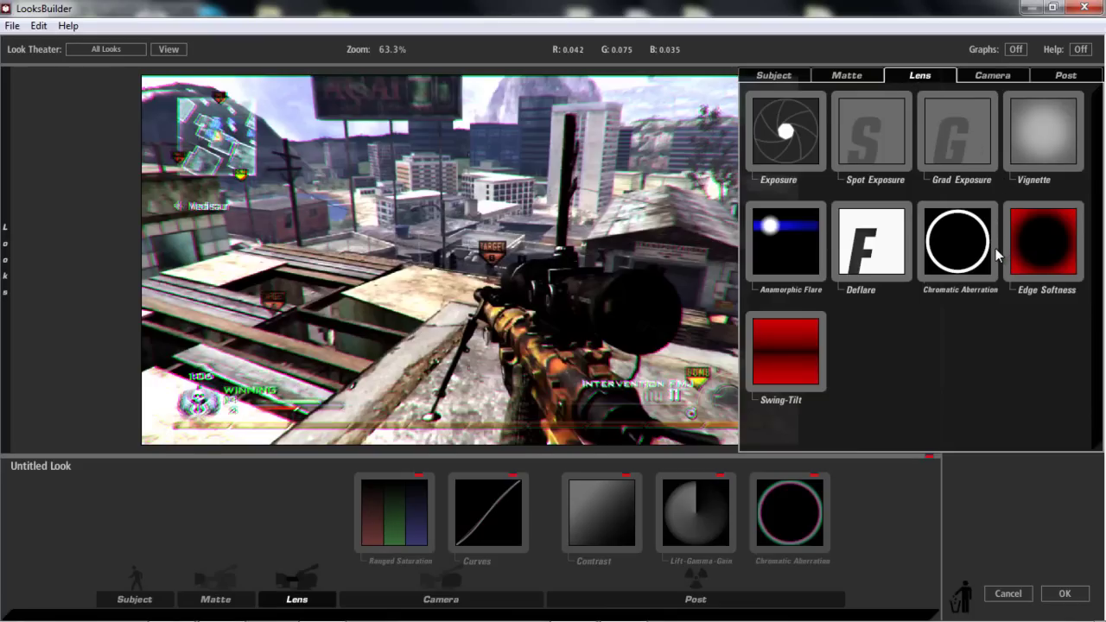
pyautogui.moveTo(1018, 130)
pyautogui.mouseDown()
pyautogui.moveTo(423, 307)
pyautogui.moveTo(632, 425)
pyautogui.mouseUp()
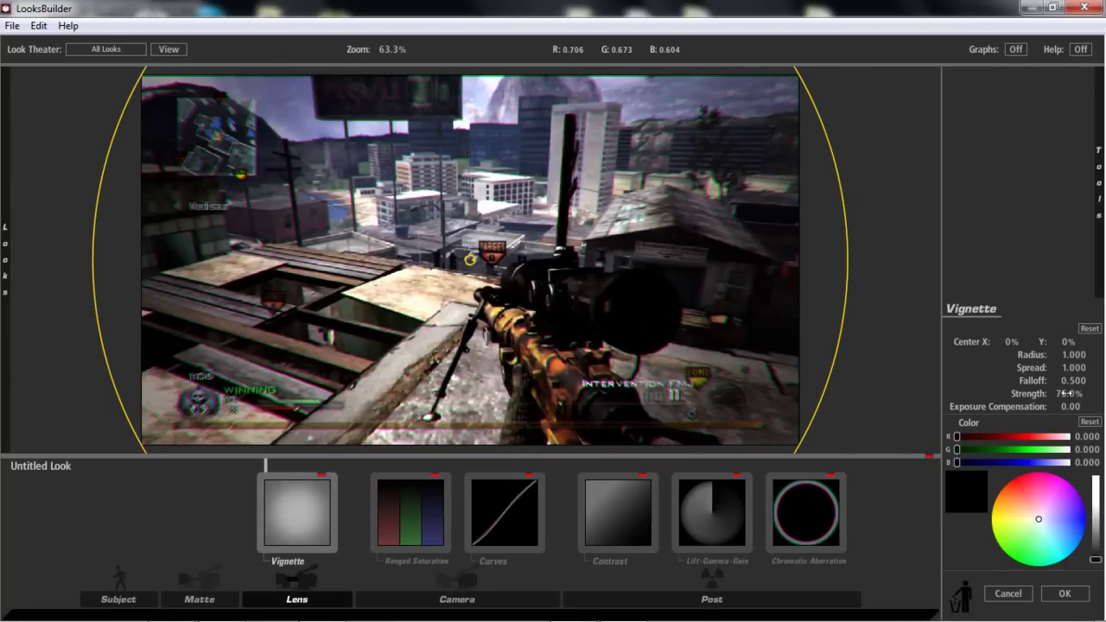
pyautogui.moveTo(1067, 393)
pyautogui.mouseDown()
pyautogui.moveTo(1034, 393)
pyautogui.moveTo(1045, 393)
pyautogui.mouseUp()
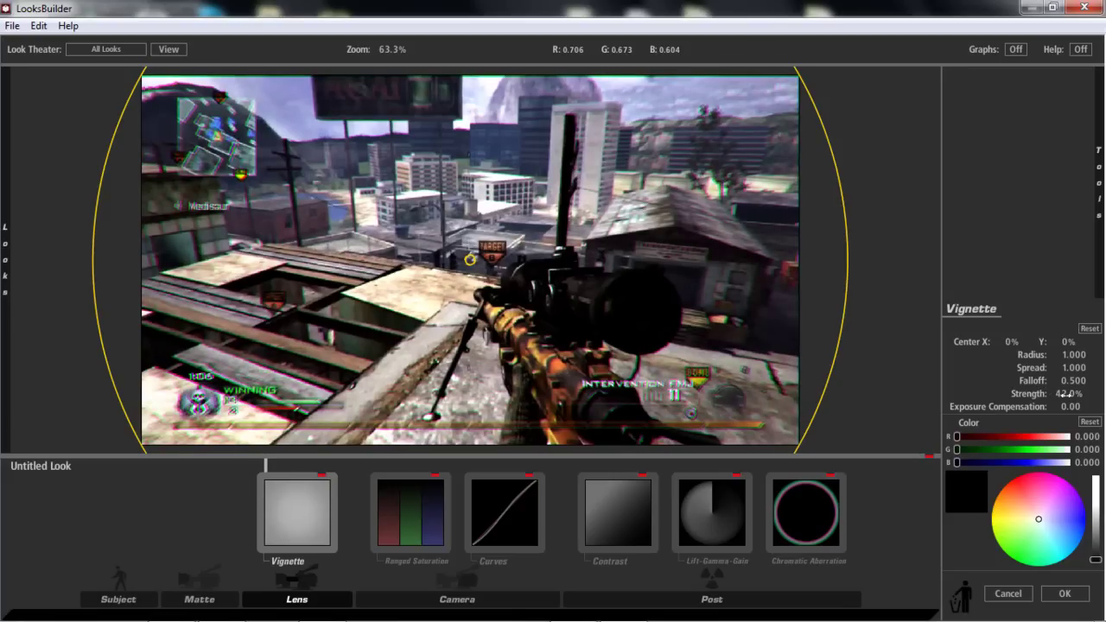
pyautogui.click(1063, 394)
pyautogui.press('Return')
# Tighten the vignette radius slightly and reduce its spread to about 0.772.
pyautogui.moveTo(1071, 356); pyautogui.dragTo(1063, 359)
pyautogui.moveTo(743, 298); pyautogui.dragTo(722, 307)
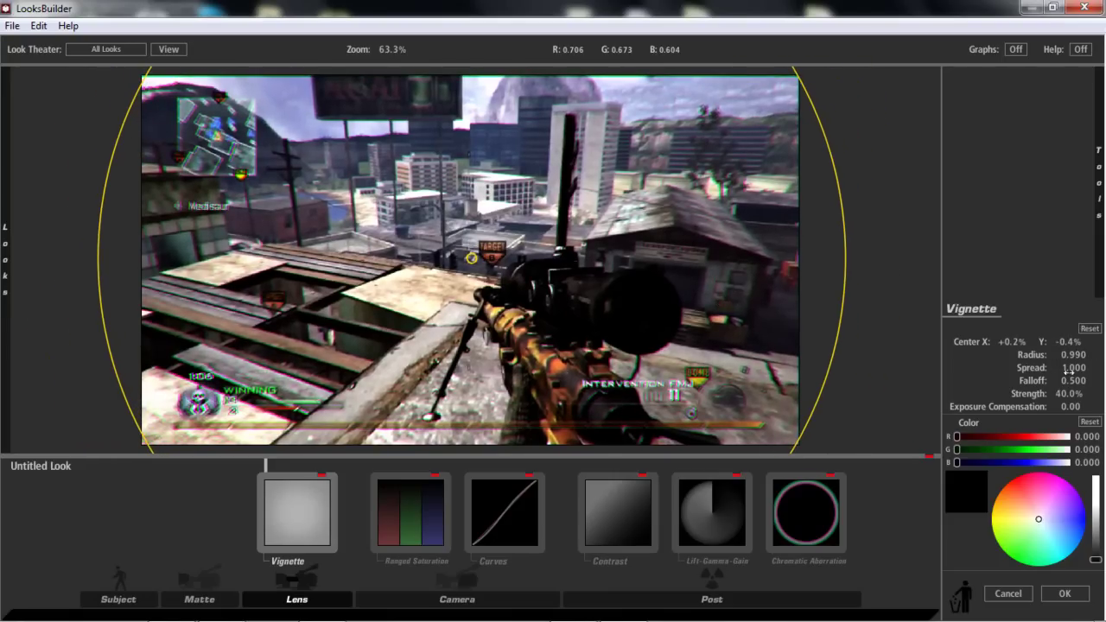
pyautogui.moveTo(1068, 371)
pyautogui.mouseDown()
pyautogui.moveTo(867, 377)
pyautogui.moveTo(1018, 418)
pyautogui.moveTo(1084, 413)
pyautogui.moveTo(959, 377)
pyautogui.moveTo(988, 376)
pyautogui.mouseUp()
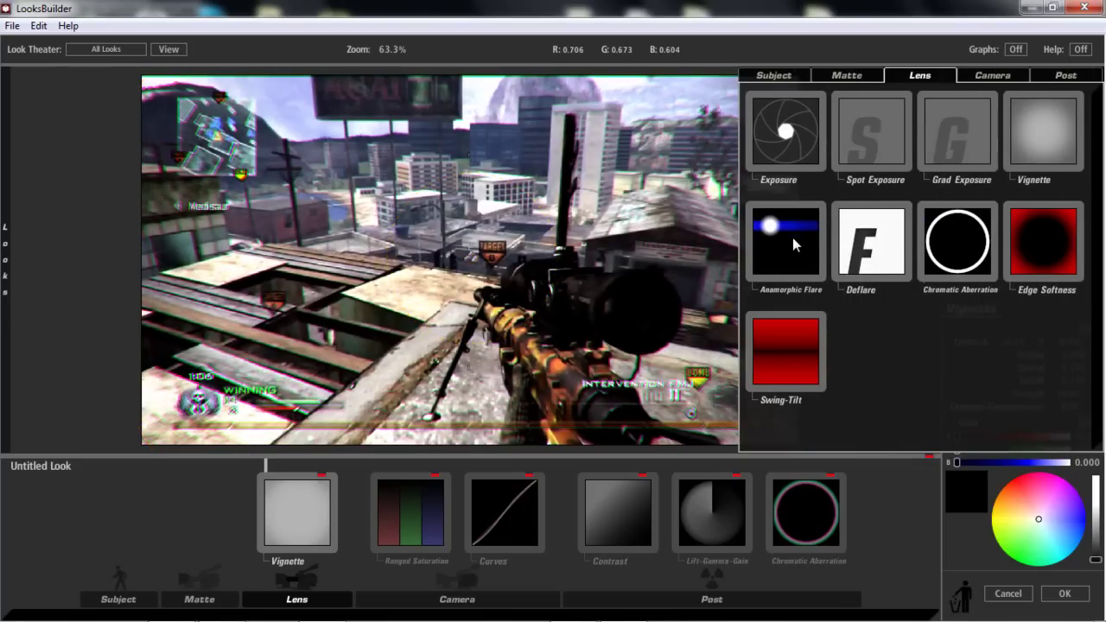
# Add an Anamorphic Flare after the Vignette at 6.71% size, higher threshold, tinted magenta.
pyautogui.moveTo(795, 244); pyautogui.dragTo(470, 260)
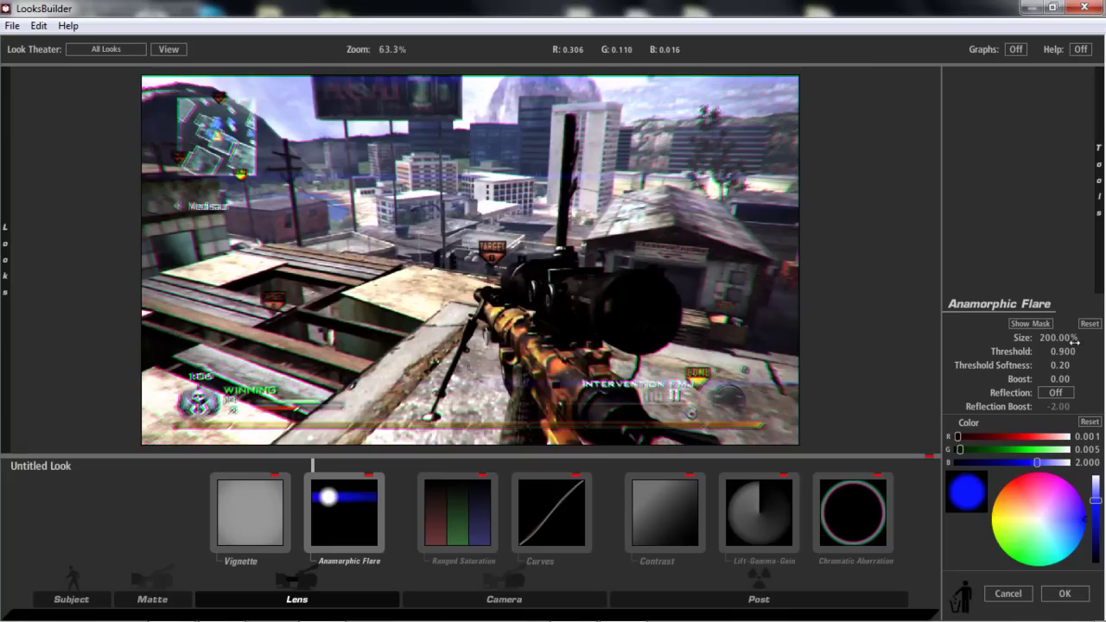
pyautogui.moveTo(1061, 351); pyautogui.dragTo(959, 338)
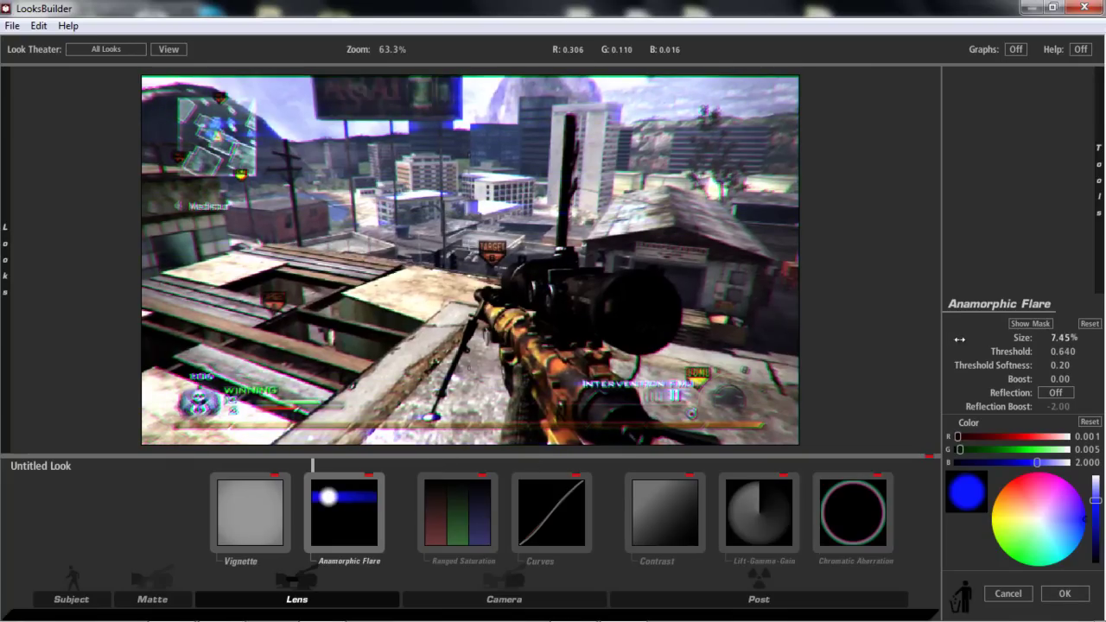
pyautogui.moveTo(1097, 436)
pyautogui.mouseDown()
pyautogui.moveTo(1036, 436)
pyautogui.moveTo(956, 462)
pyautogui.moveTo(1029, 449)
pyautogui.mouseUp()
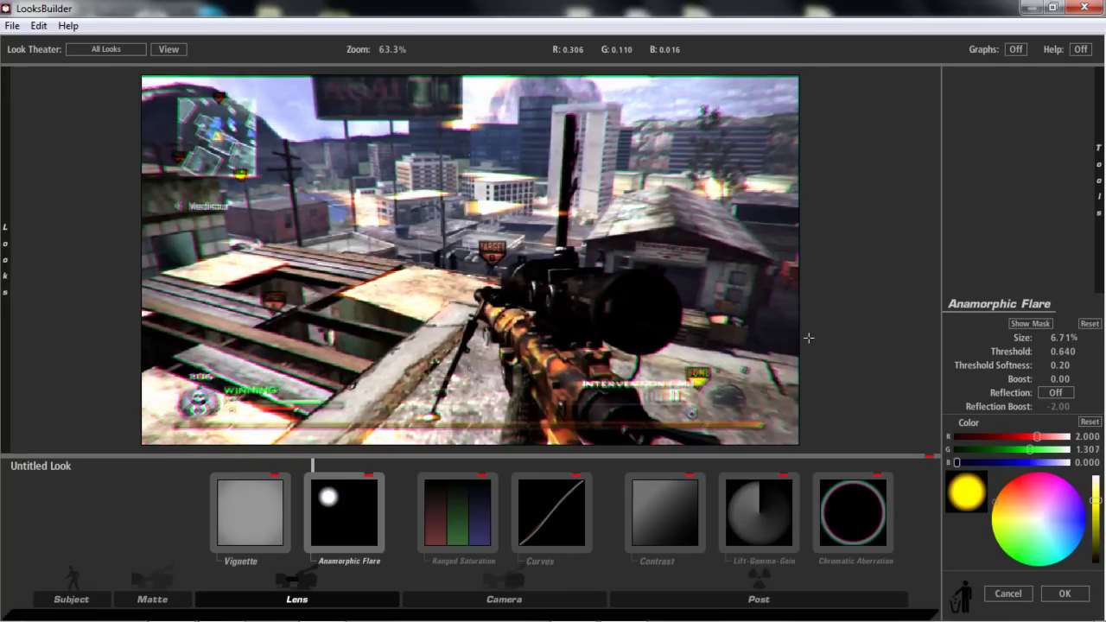
pyautogui.click(1000, 535)
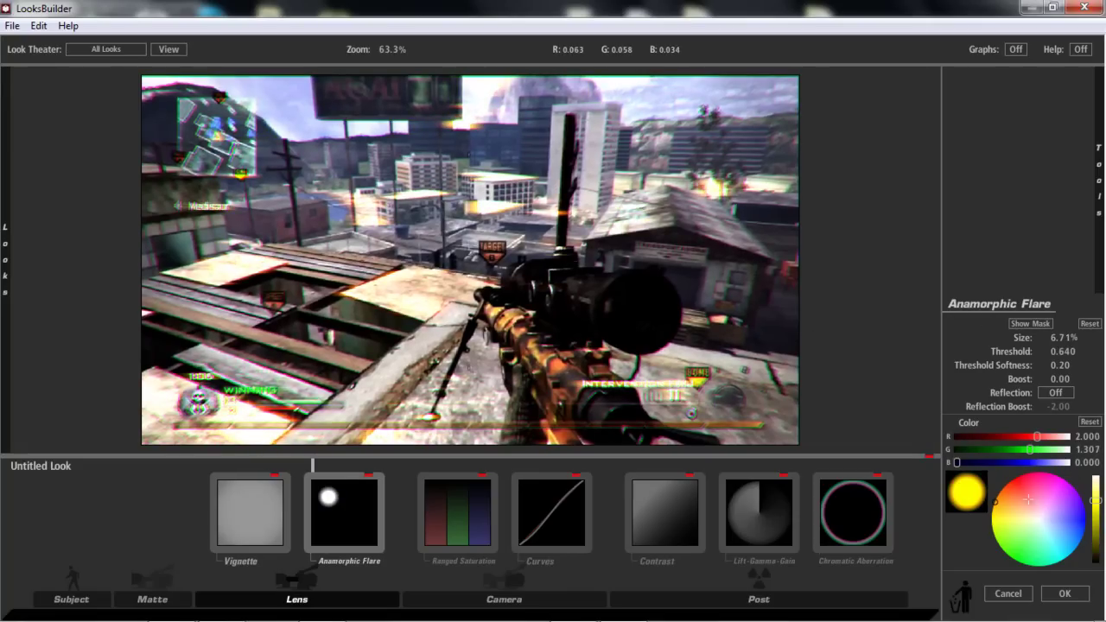
pyautogui.moveTo(993, 543); pyautogui.dragTo(1000, 505)
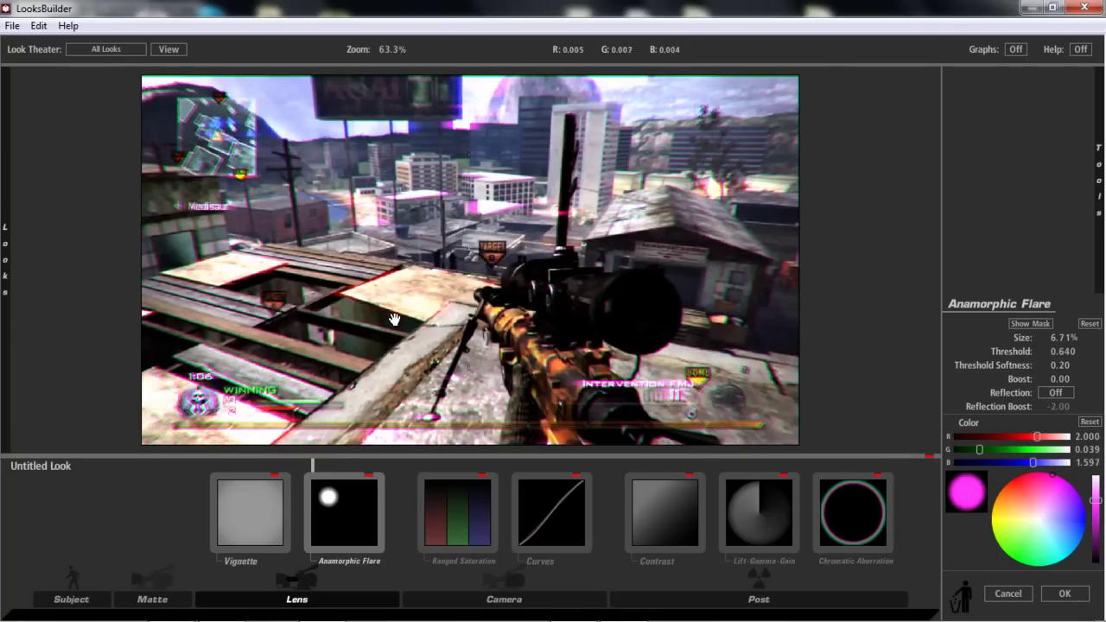
pyautogui.moveTo(1052, 482)
pyautogui.mouseDown()
pyautogui.moveTo(1068, 482)
pyautogui.moveTo(1005, 485)
pyautogui.mouseUp()
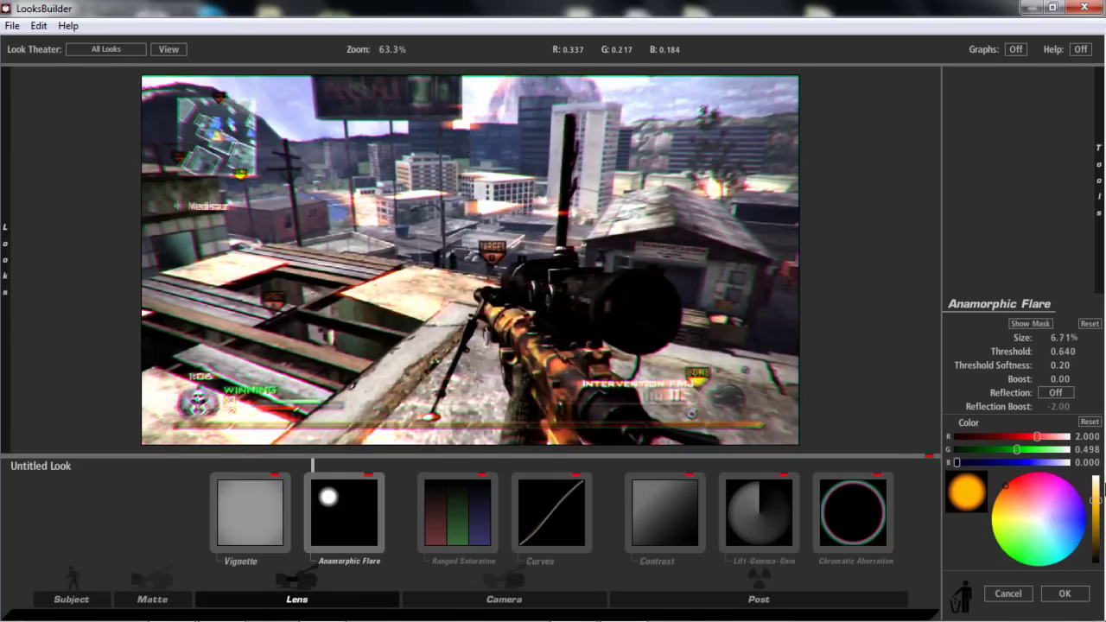
pyautogui.moveTo(1056, 527); pyautogui.dragTo(1078, 495)
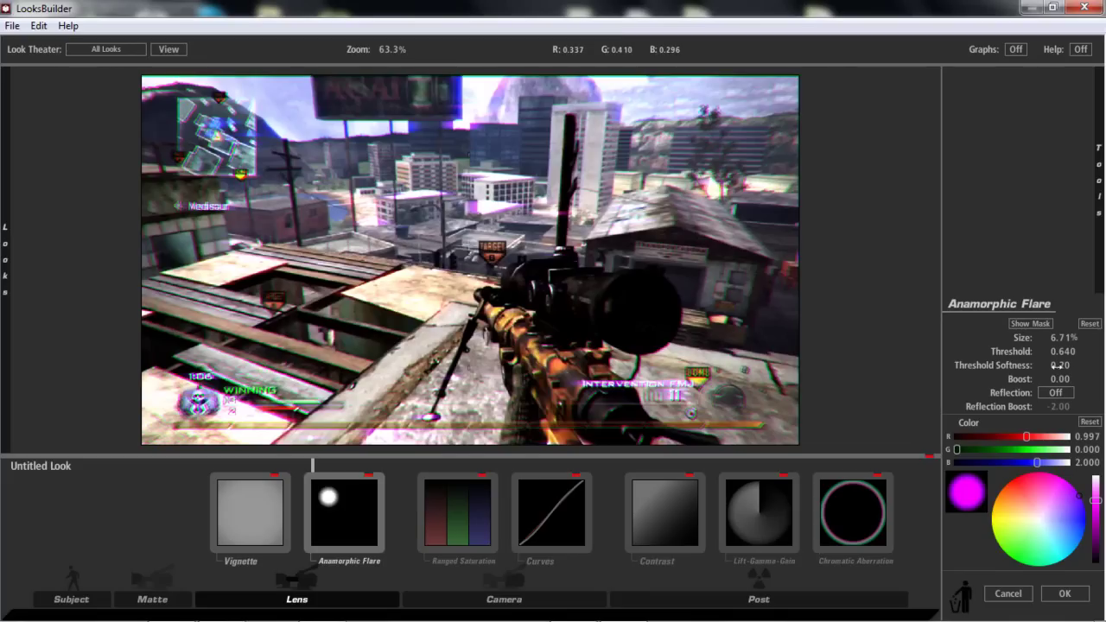
# Set the magenta flare to 7.45% size and a 0.480 threshold.
pyautogui.moveTo(1056, 338)
pyautogui.mouseDown()
pyautogui.moveTo(1071, 337)
pyautogui.moveTo(1051, 345)
pyautogui.mouseUp()
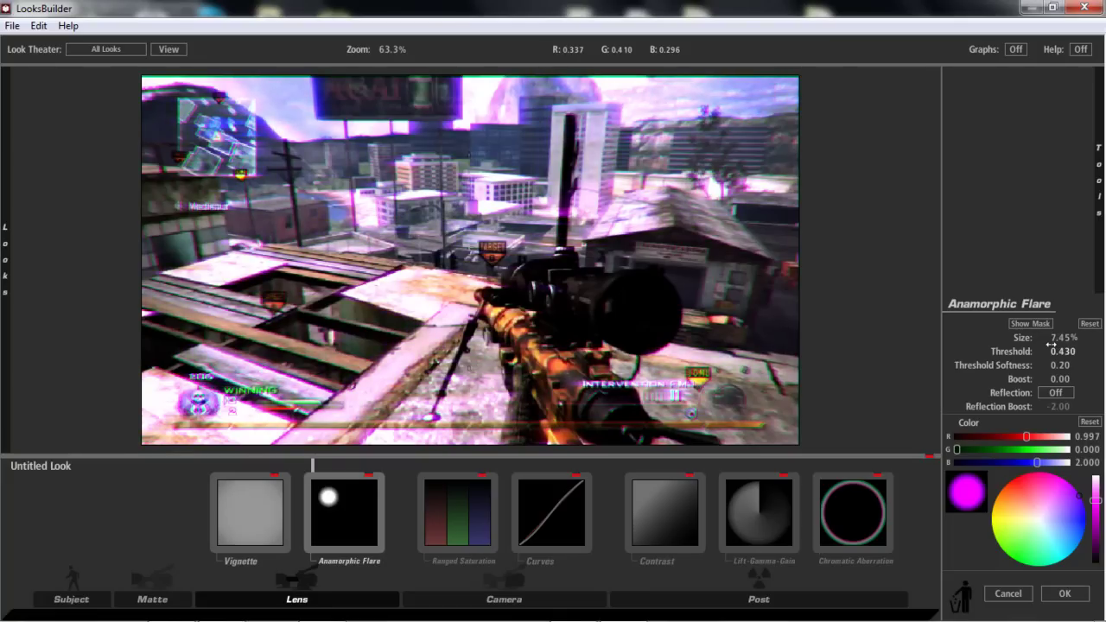
pyautogui.moveTo(1050, 345); pyautogui.dragTo(1033, 342)
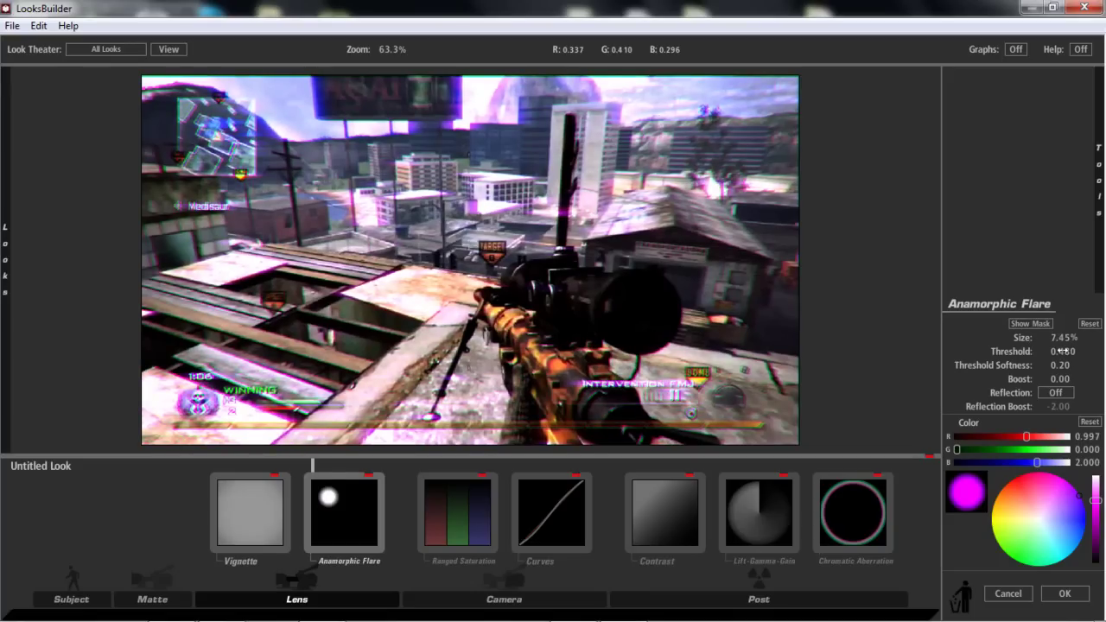
pyautogui.moveTo(1062, 351); pyautogui.dragTo(1066, 350)
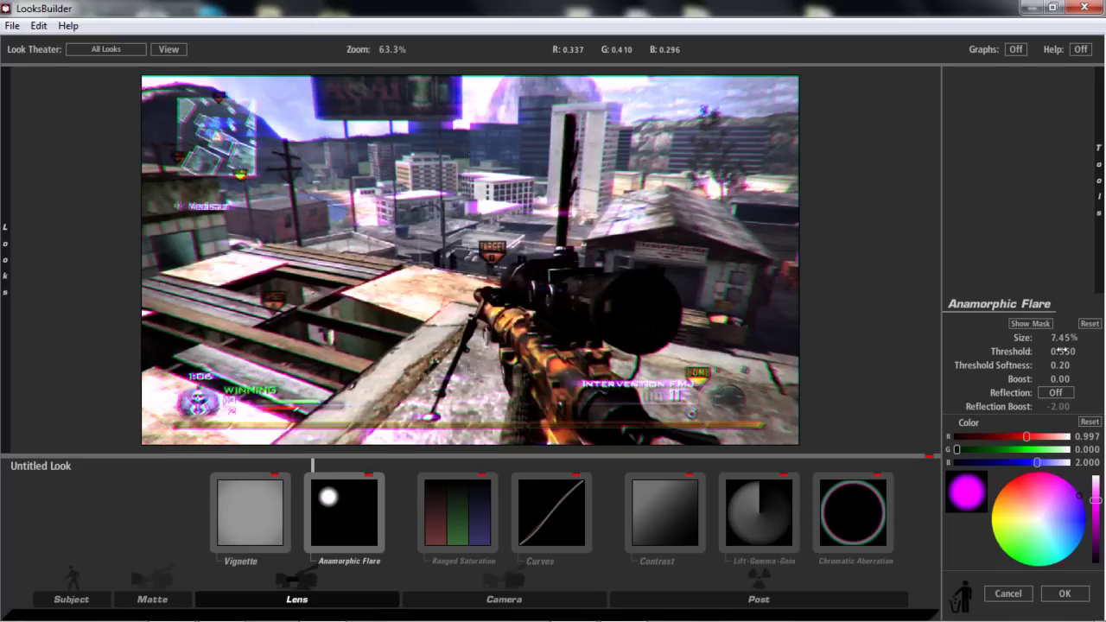
pyautogui.moveTo(1099, 179)
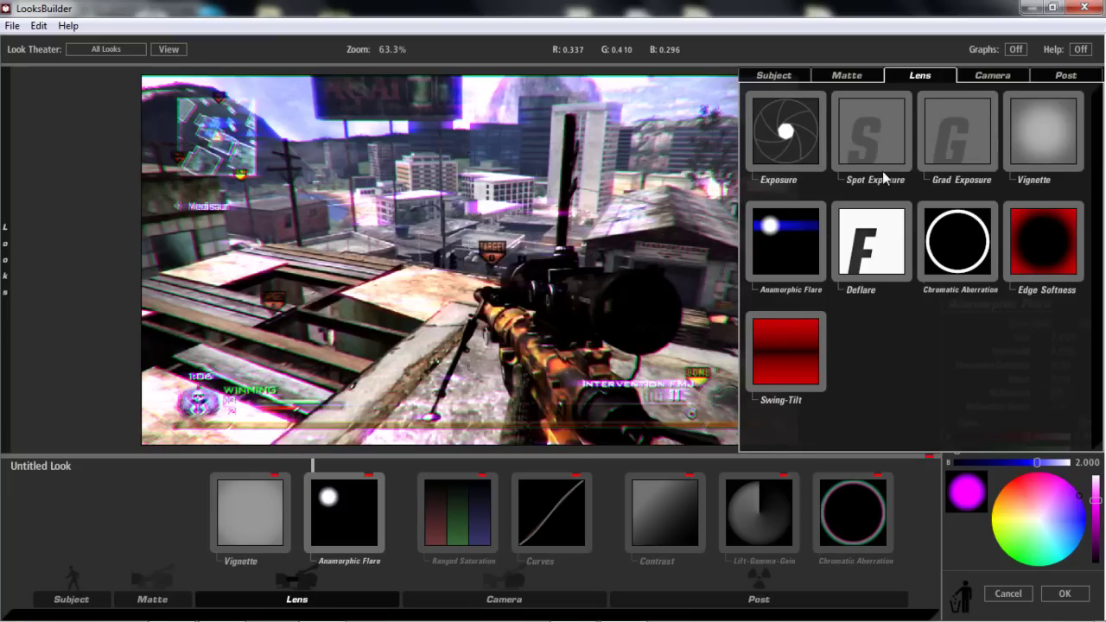
# Add a Spot Exposure near the frame top at +1.30 stops with an enlarged radius.
pyautogui.moveTo(874, 131); pyautogui.dragTo(553, 182)
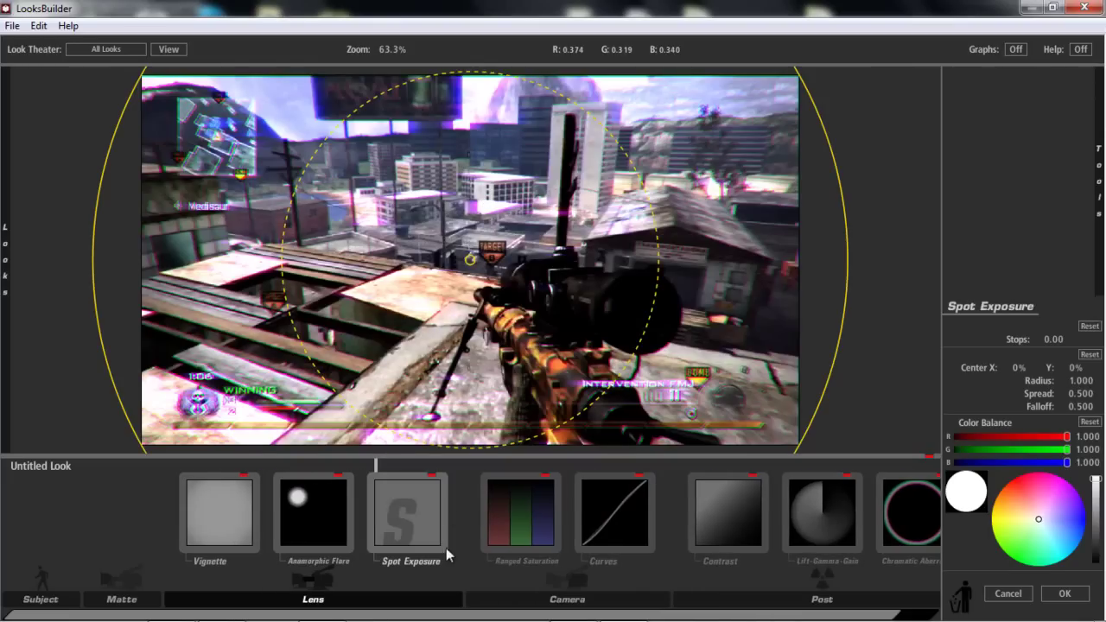
pyautogui.moveTo(480, 395); pyautogui.dragTo(495, 116)
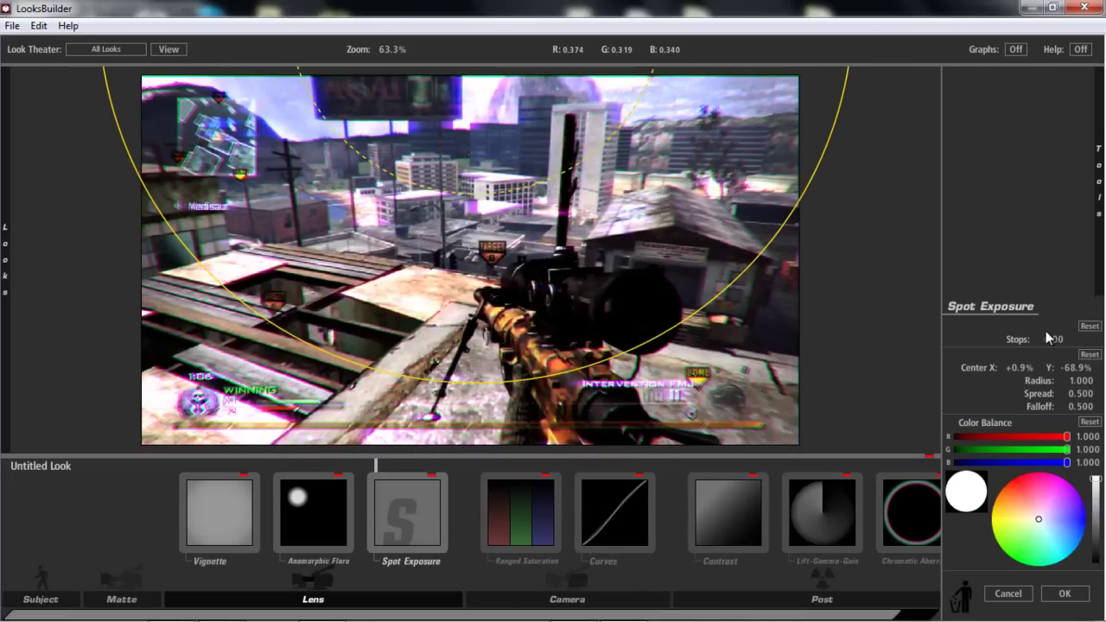
pyautogui.moveTo(1048, 336); pyautogui.dragTo(1059, 338)
pyautogui.moveTo(1083, 380)
pyautogui.mouseDown()
pyautogui.moveTo(1102, 393)
pyautogui.moveTo(1033, 394)
pyautogui.moveTo(1102, 406)
pyautogui.moveTo(1102, 394)
pyautogui.moveTo(1103, 406)
pyautogui.moveTo(1022, 401)
pyautogui.mouseUp()
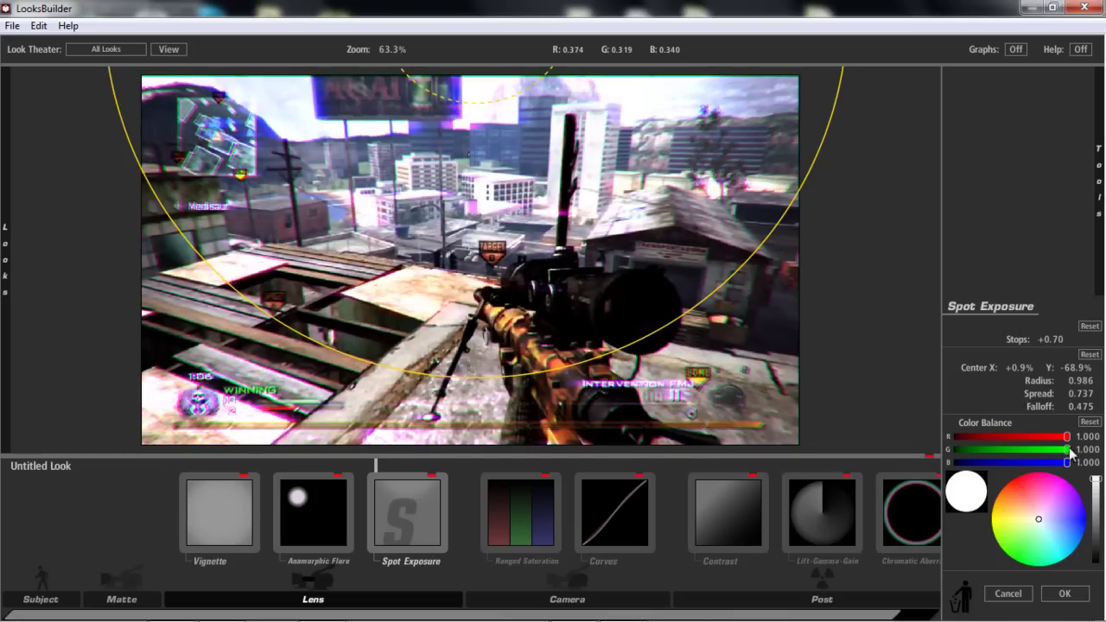
pyautogui.moveTo(1047, 343); pyautogui.dragTo(1053, 339)
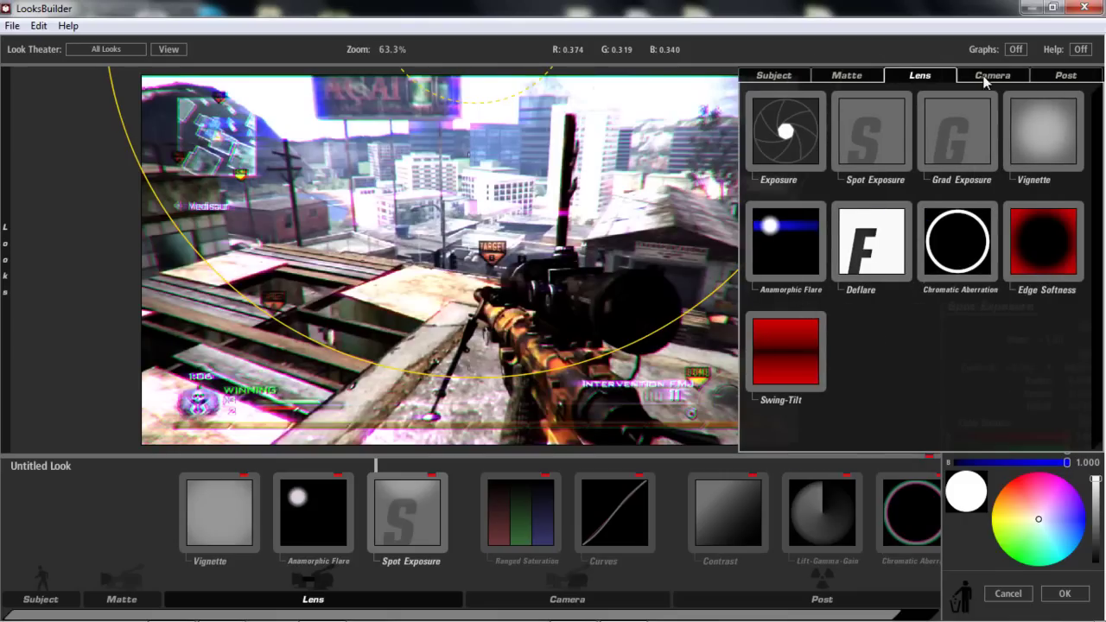
# Pull down the shadow and upper-midtone points of the Curves RGB curve for more contrast.
pyautogui.click(874, 76)
pyautogui.click(998, 76)
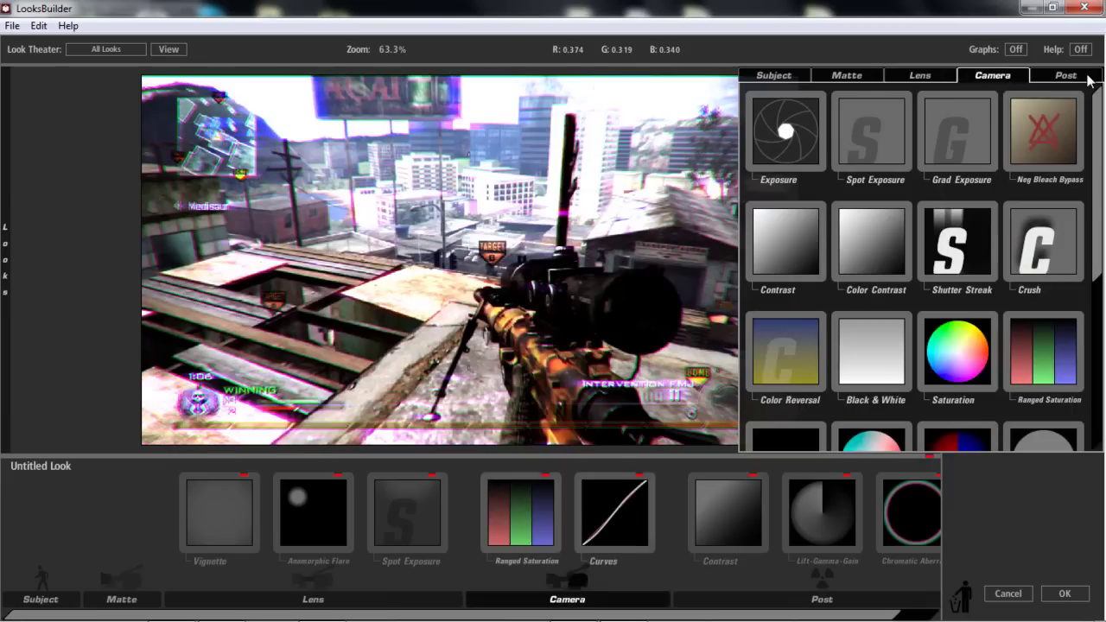
pyautogui.click(1061, 76)
pyautogui.click(588, 535)
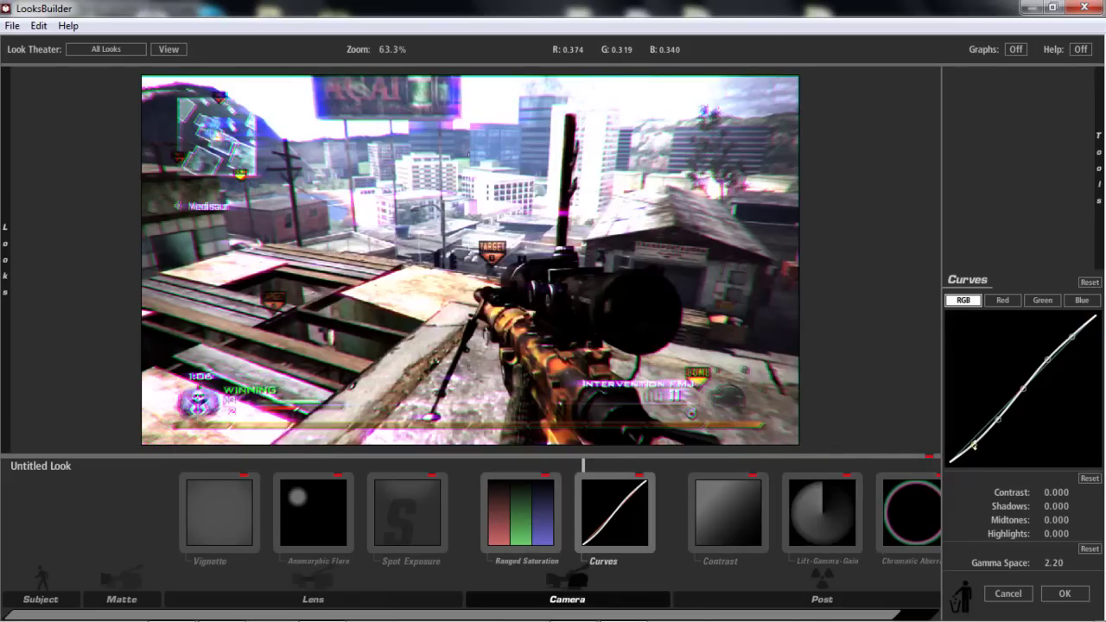
pyautogui.moveTo(974, 444); pyautogui.dragTo(974, 453)
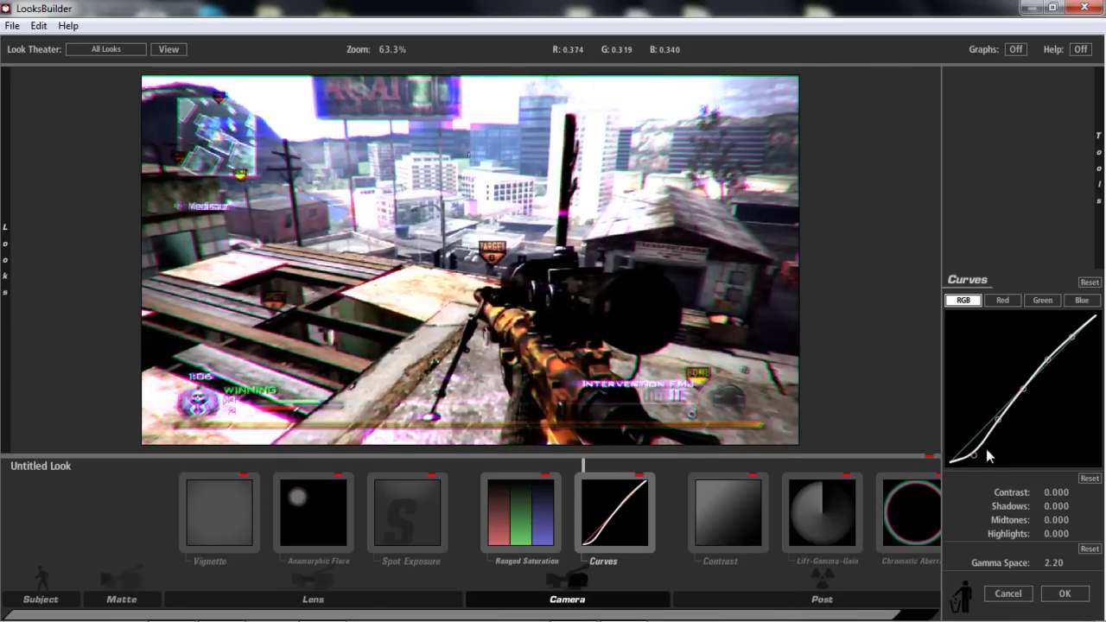
pyautogui.moveTo(971, 452); pyautogui.dragTo(973, 454)
pyautogui.moveTo(1047, 359); pyautogui.dragTo(1048, 373)
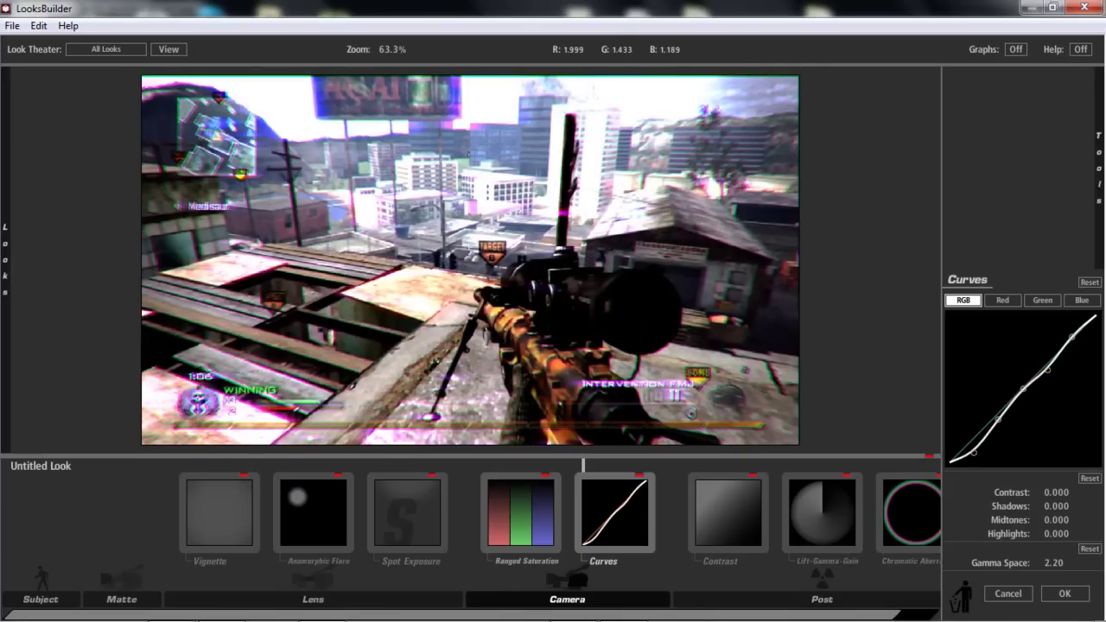
# Add a Diffusion tool from the Matte effects and set its size to 10.33%.
pyautogui.click(850, 76)
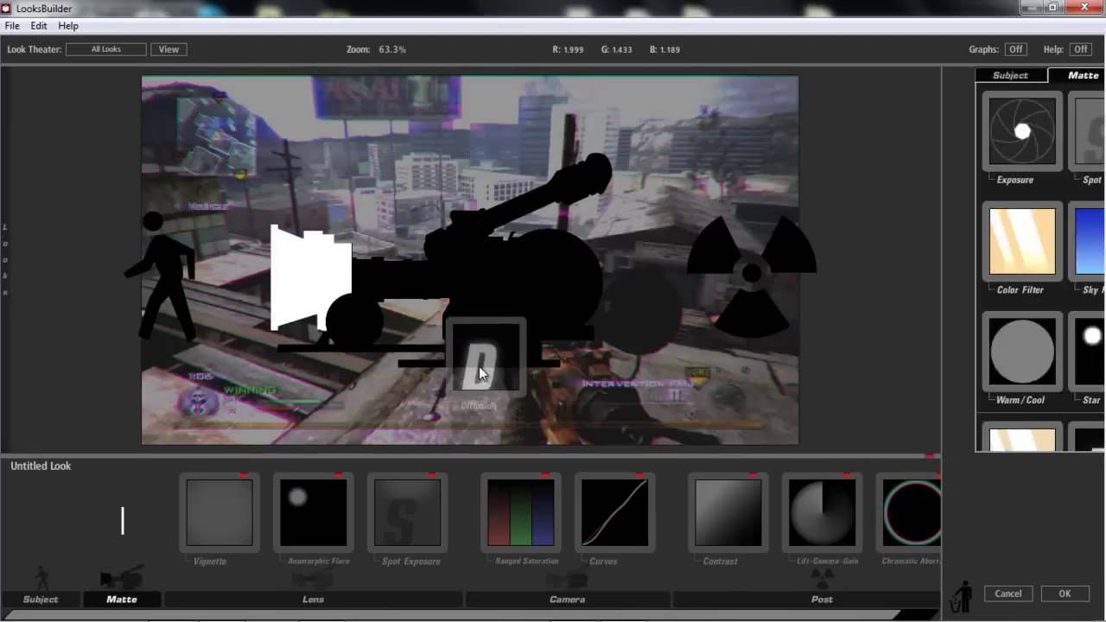
pyautogui.moveTo(1039, 149); pyautogui.dragTo(138, 509)
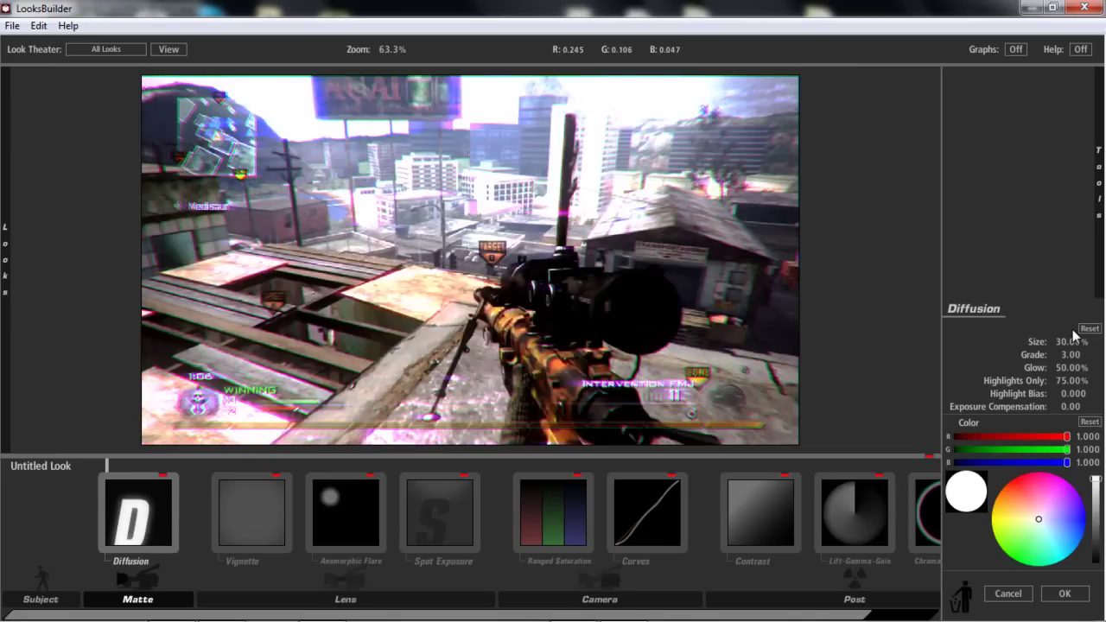
pyautogui.moveTo(1072, 341)
pyautogui.mouseDown()
pyautogui.moveTo(978, 346)
pyautogui.moveTo(1036, 342)
pyautogui.mouseUp()
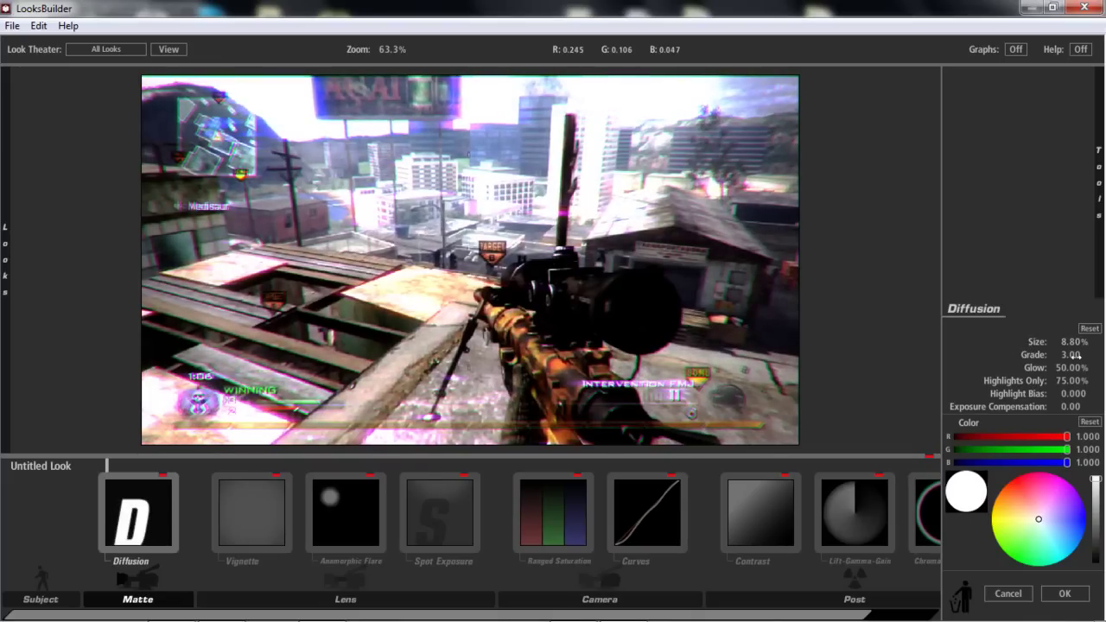
pyautogui.moveTo(1037, 342); pyautogui.dragTo(1082, 343)
pyautogui.click(1071, 342)
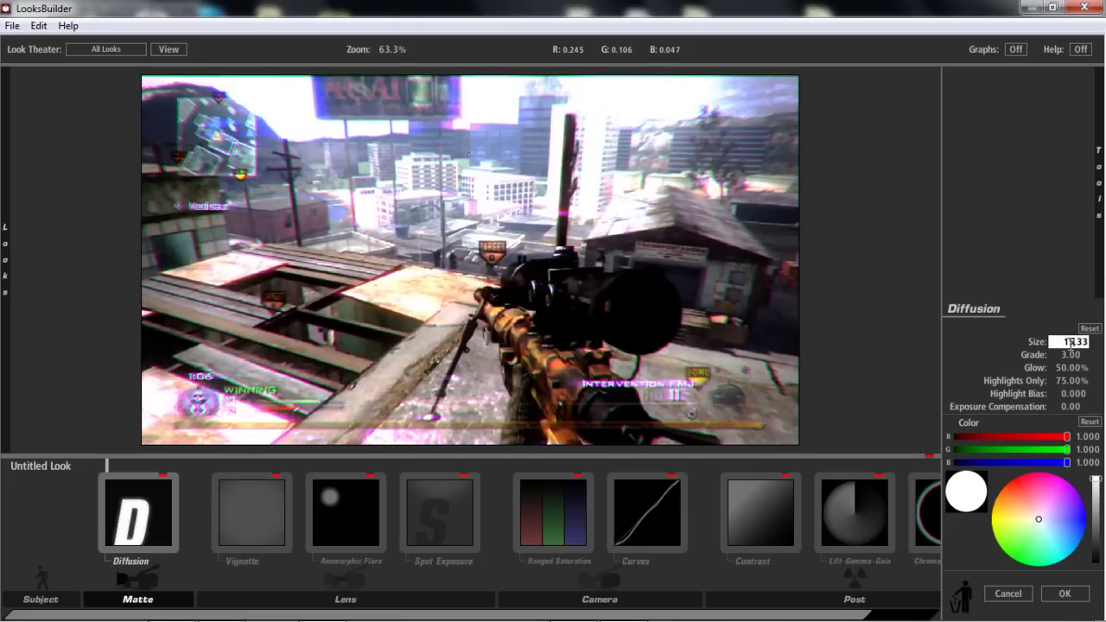
pyautogui.press('Return')
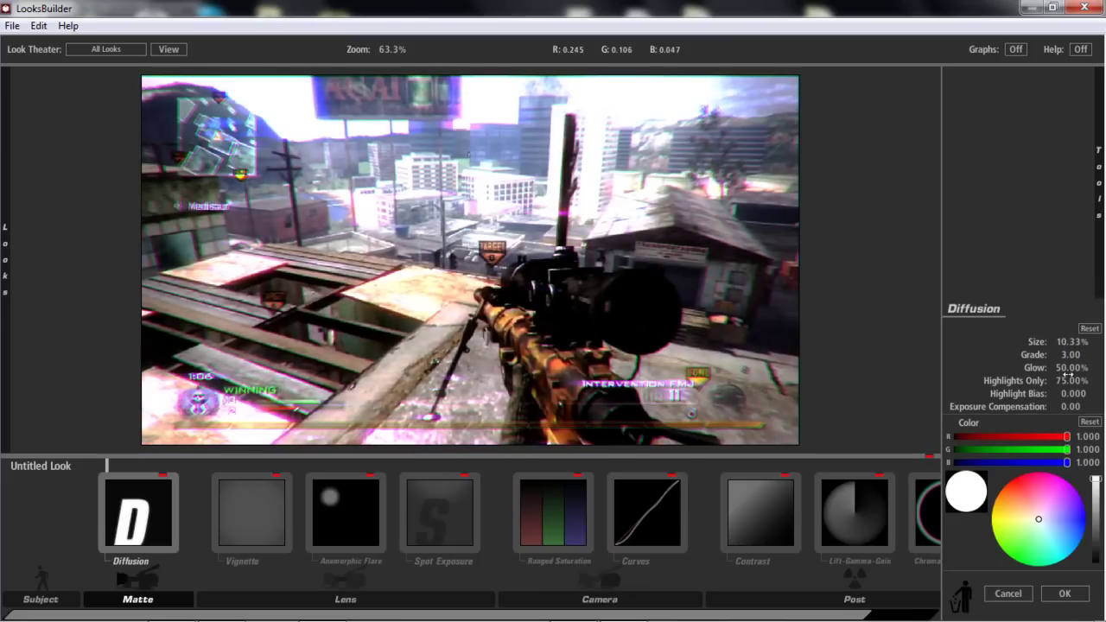
# Set the diffusion glow to 41% and tint it pure green.
pyautogui.moveTo(1065, 367); pyautogui.dragTo(1101, 377)
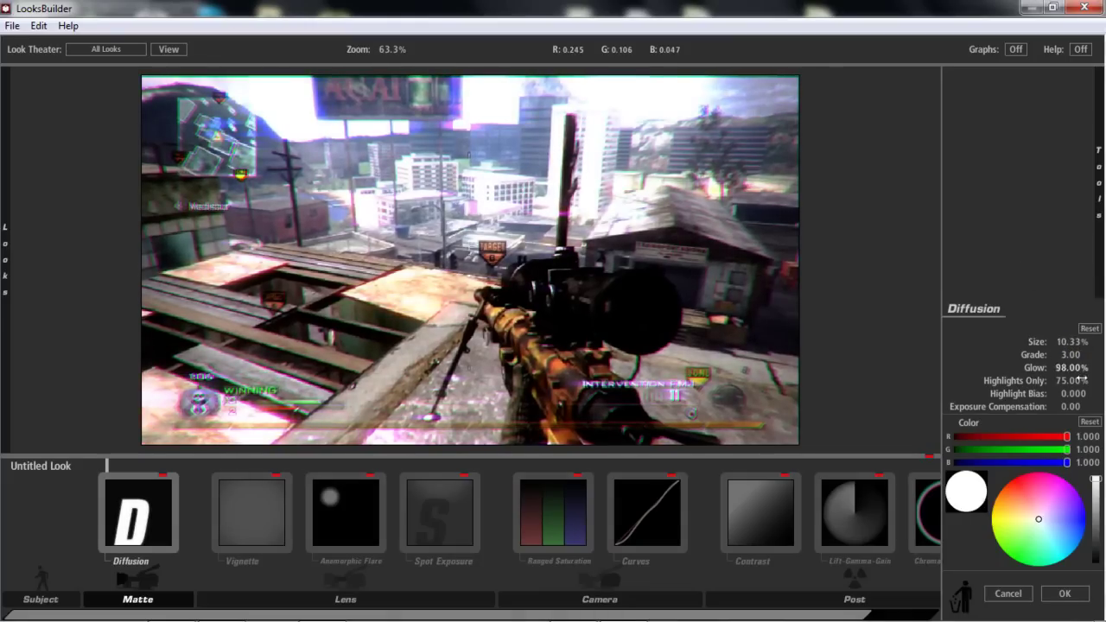
pyautogui.moveTo(1071, 381); pyautogui.dragTo(986, 377)
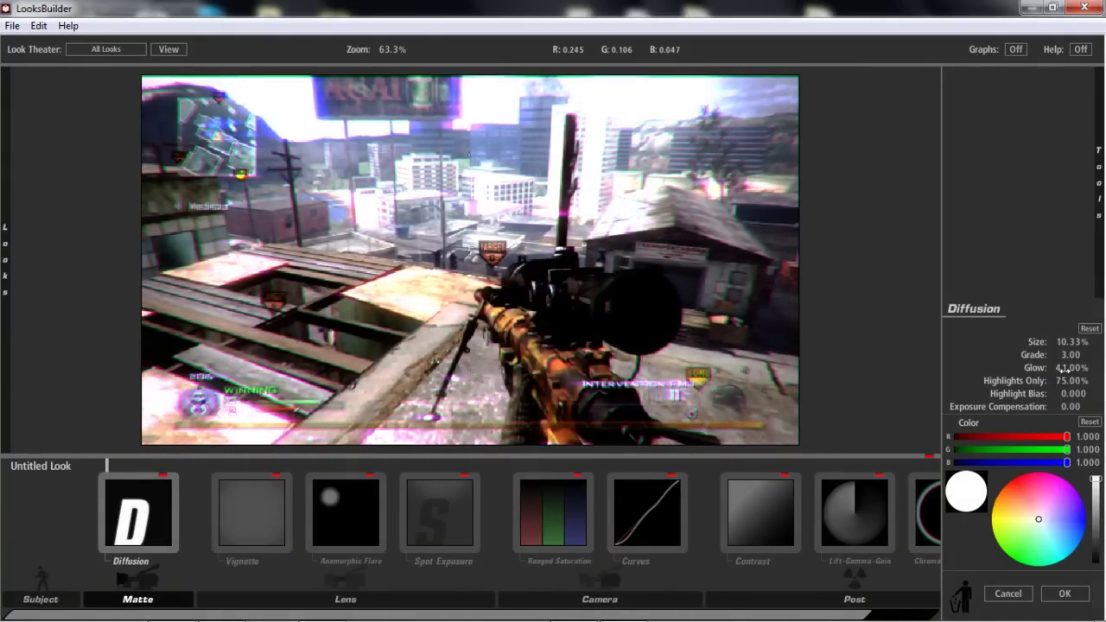
pyautogui.moveTo(1006, 488); pyautogui.dragTo(998, 522)
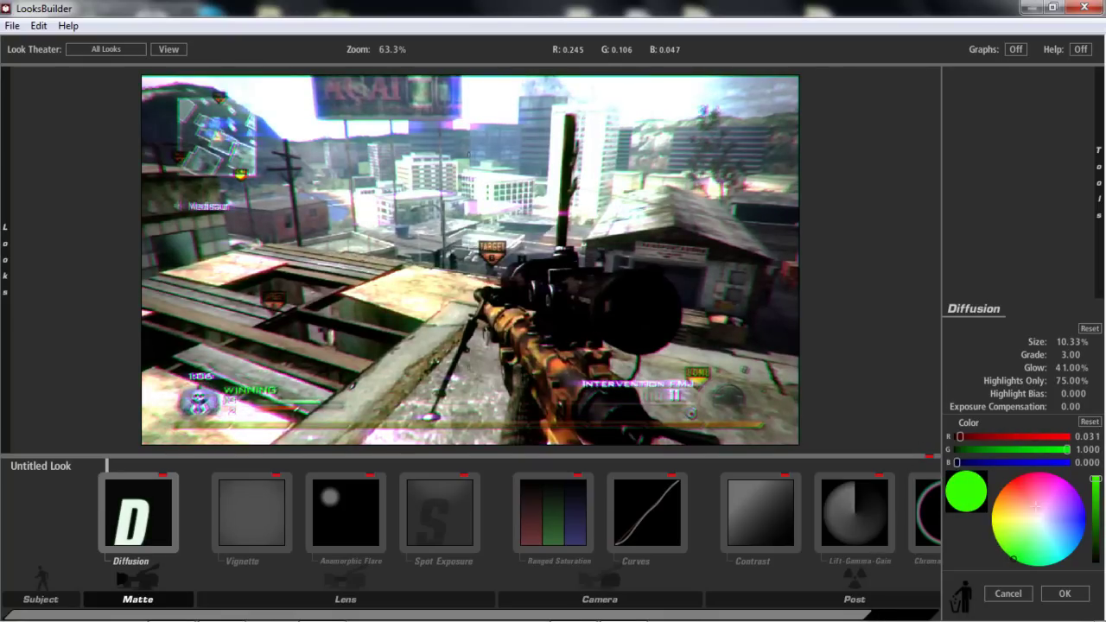
# Adjust the Highlights Only amount and set Exposure Compensation to 0.00.
pyautogui.moveTo(1059, 381); pyautogui.dragTo(1046, 386)
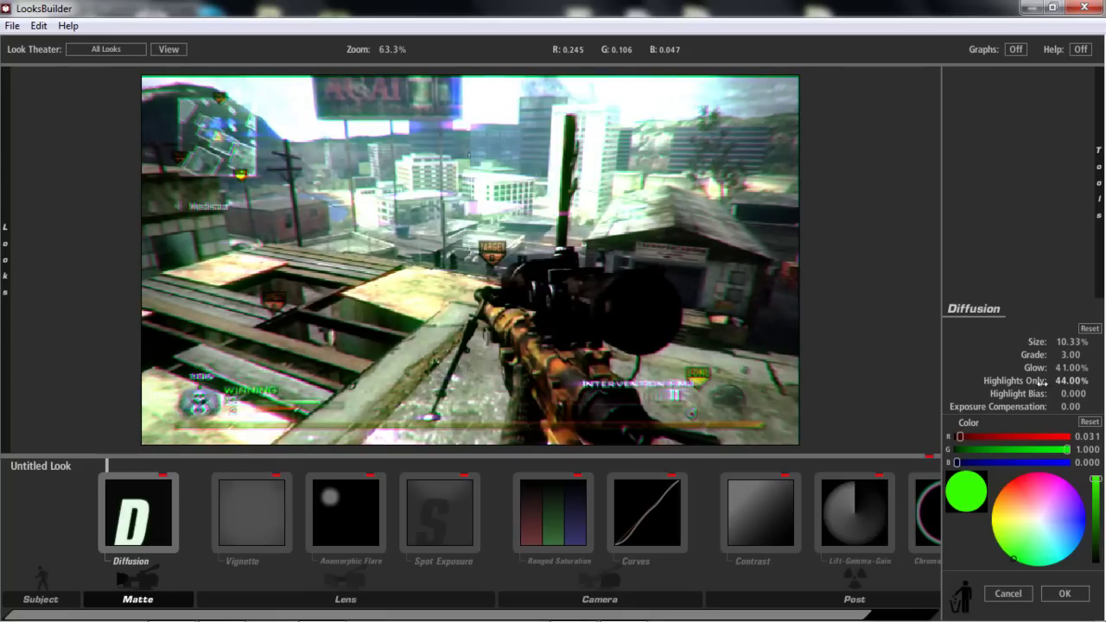
pyautogui.moveTo(1040, 382); pyautogui.dragTo(1075, 406)
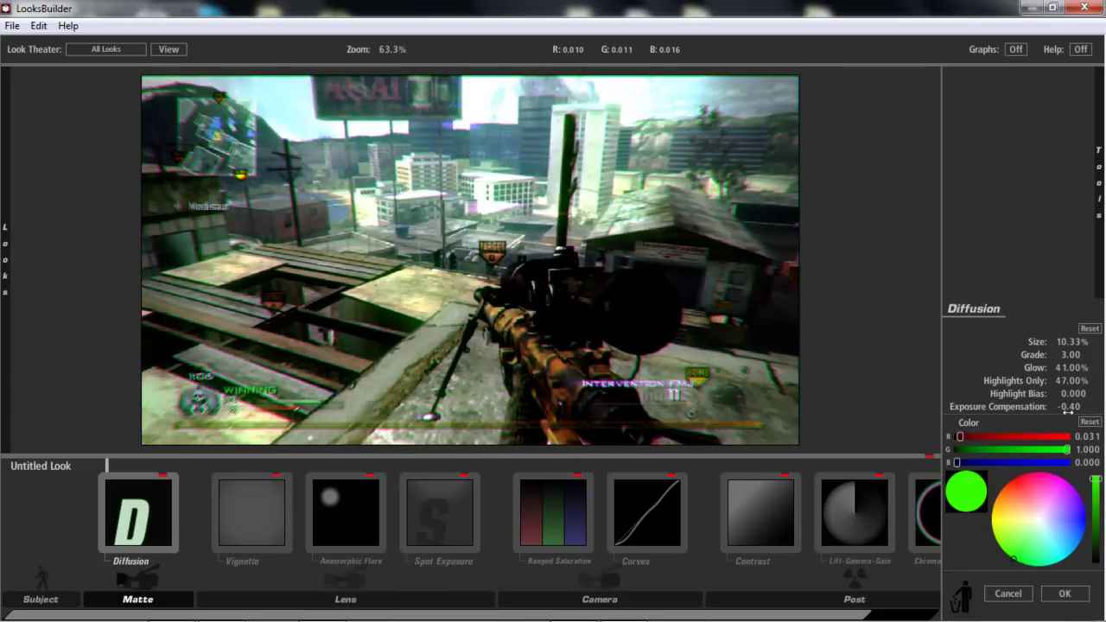
pyautogui.moveTo(1070, 406); pyautogui.dragTo(1073, 406)
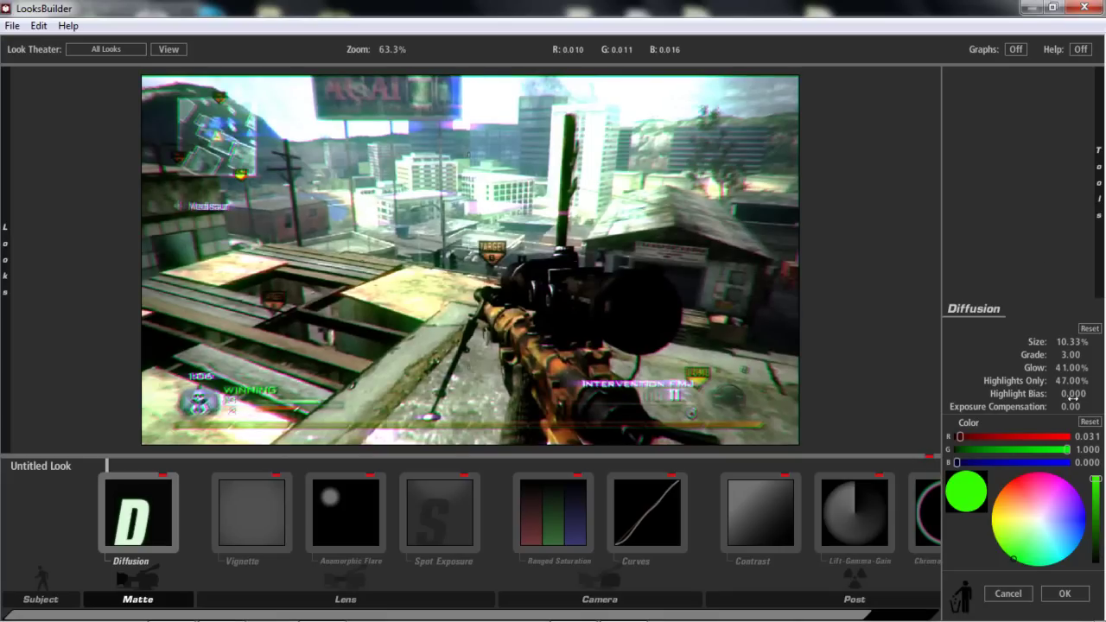
pyautogui.moveTo(1072, 379); pyautogui.dragTo(1084, 392)
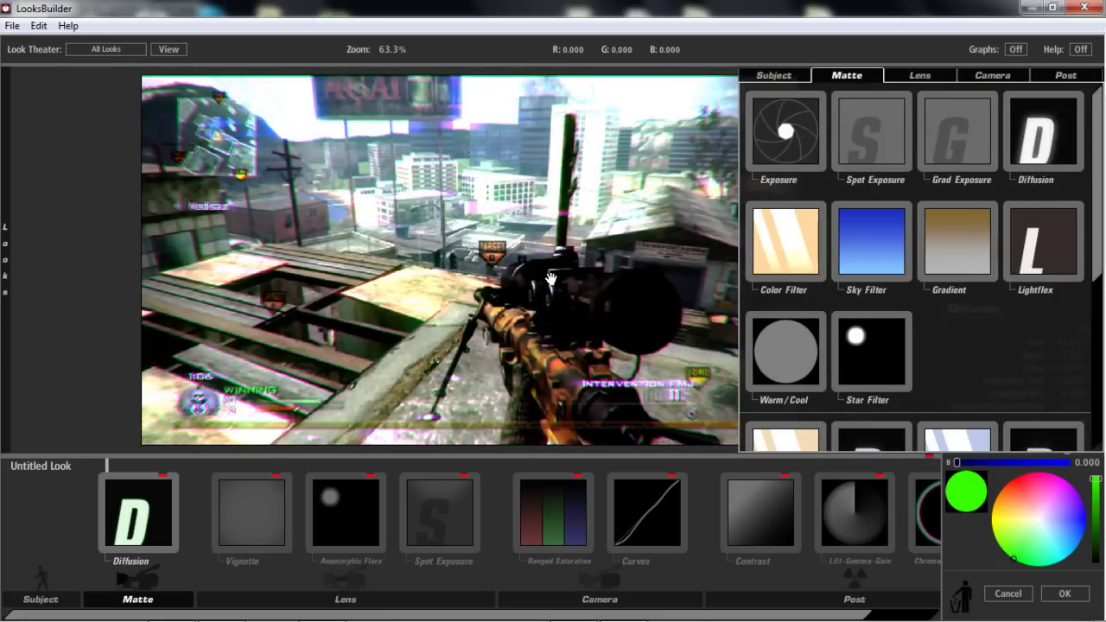
# Apply the look, preview the clip near 0:00:05:13, and reopen it for editing.
pyautogui.click(1064, 594)
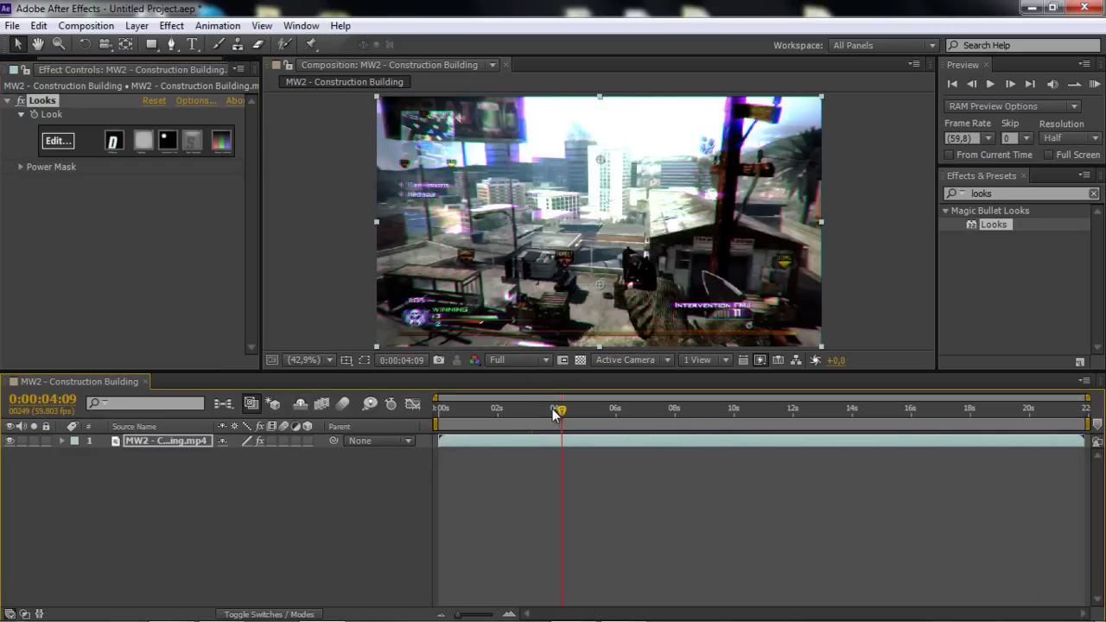
pyautogui.click(592, 407)
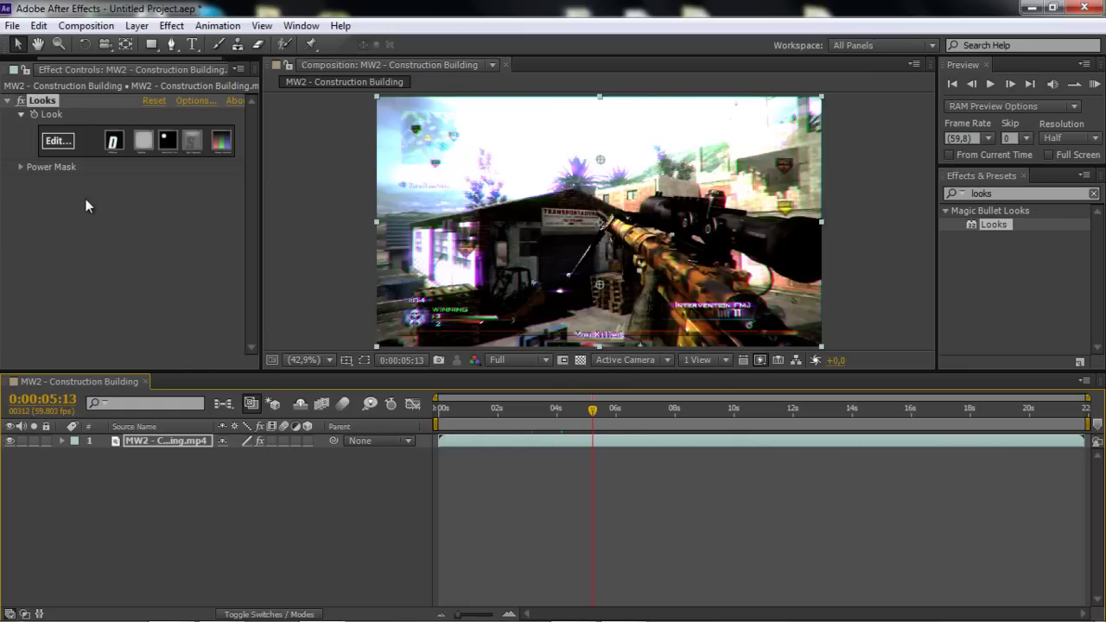
pyautogui.click(57, 141)
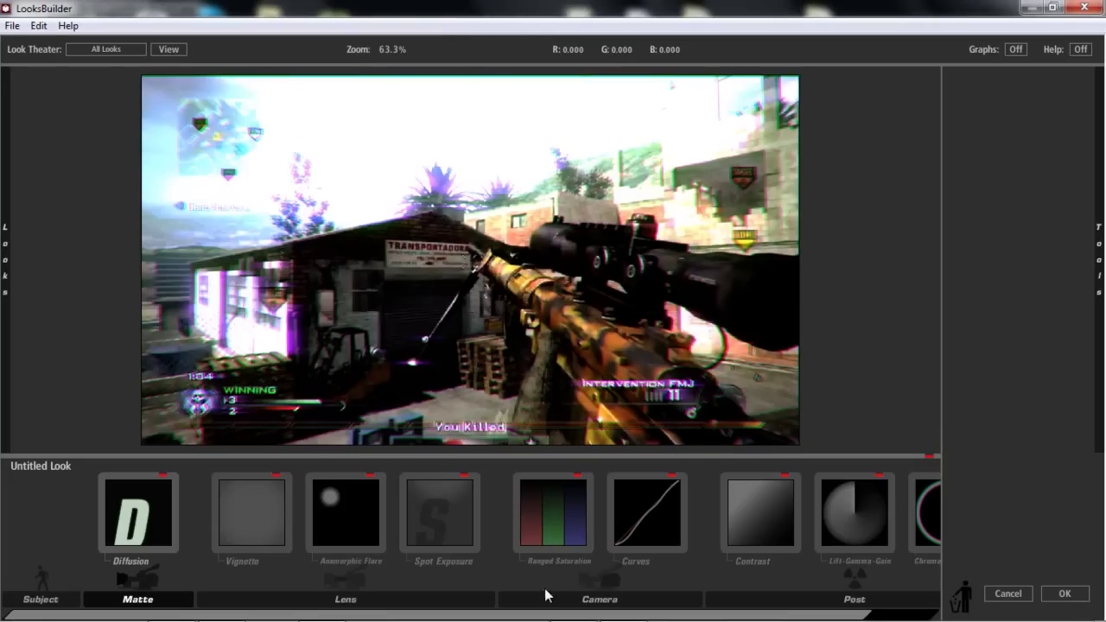
# Darken the Spot Exposure, shrink the Anamorphic Flare size, and apply the look.
pyautogui.click(464, 516)
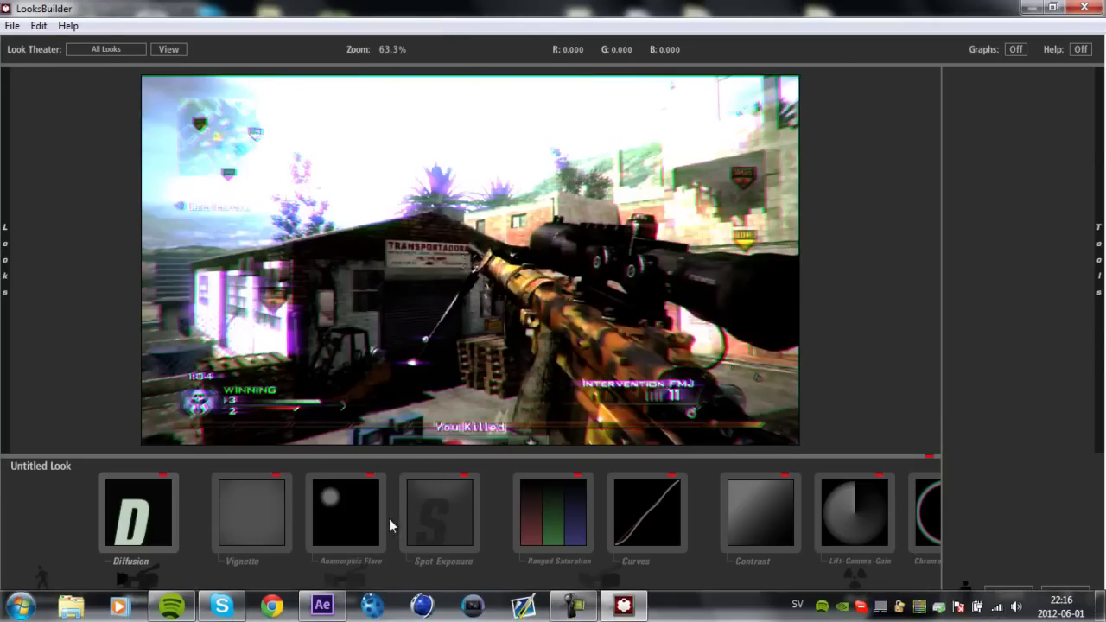
pyautogui.moveTo(1048, 339); pyautogui.dragTo(1035, 338)
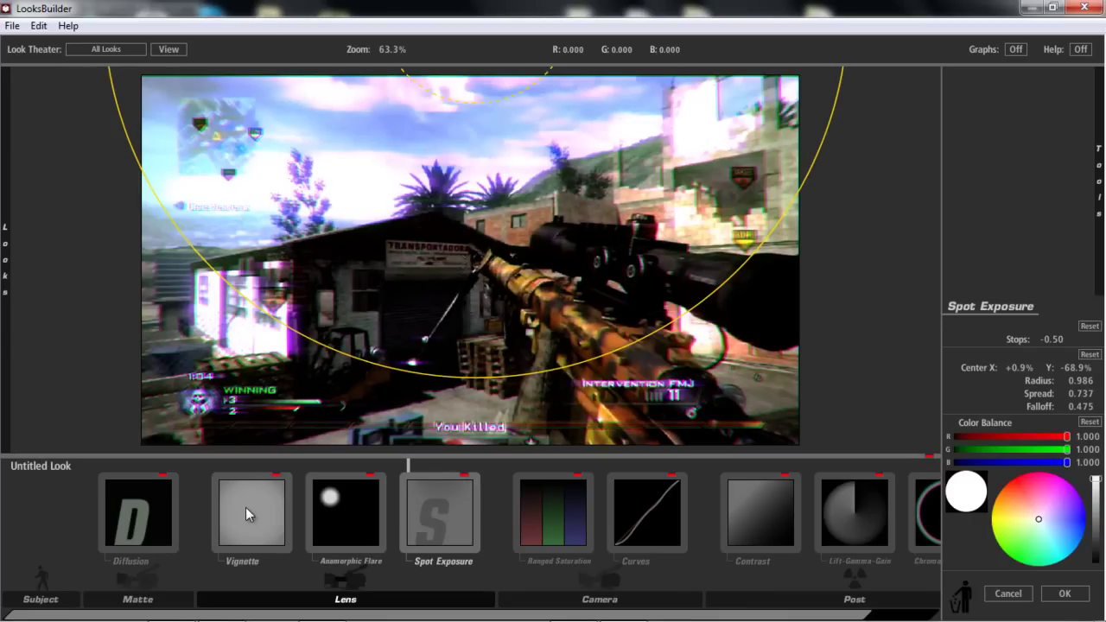
pyautogui.click(333, 507)
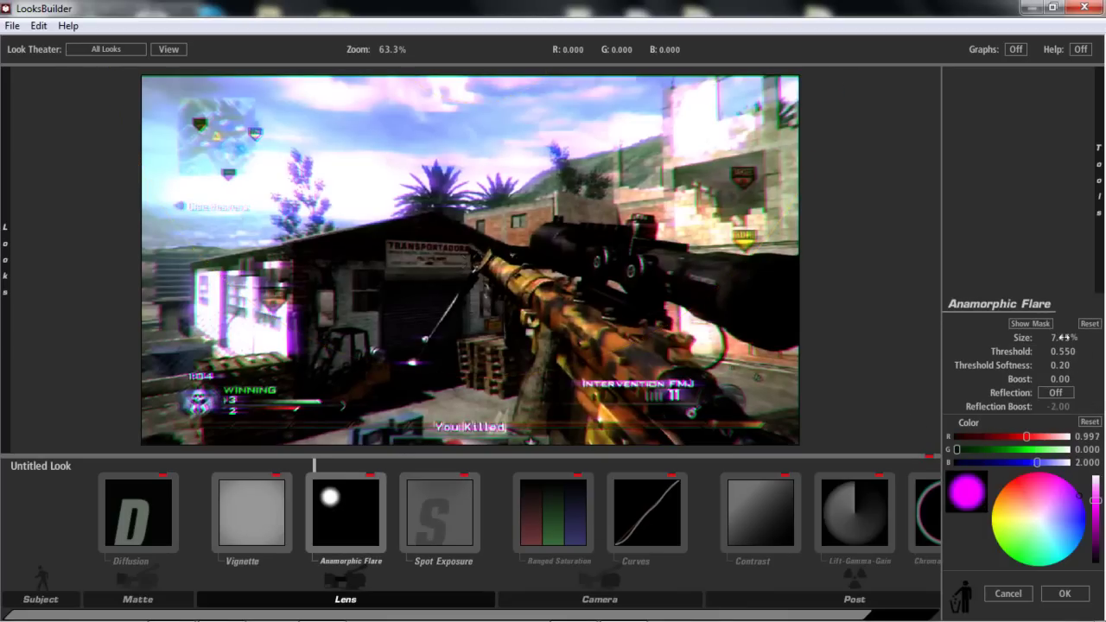
pyautogui.moveTo(1060, 339); pyautogui.dragTo(1052, 338)
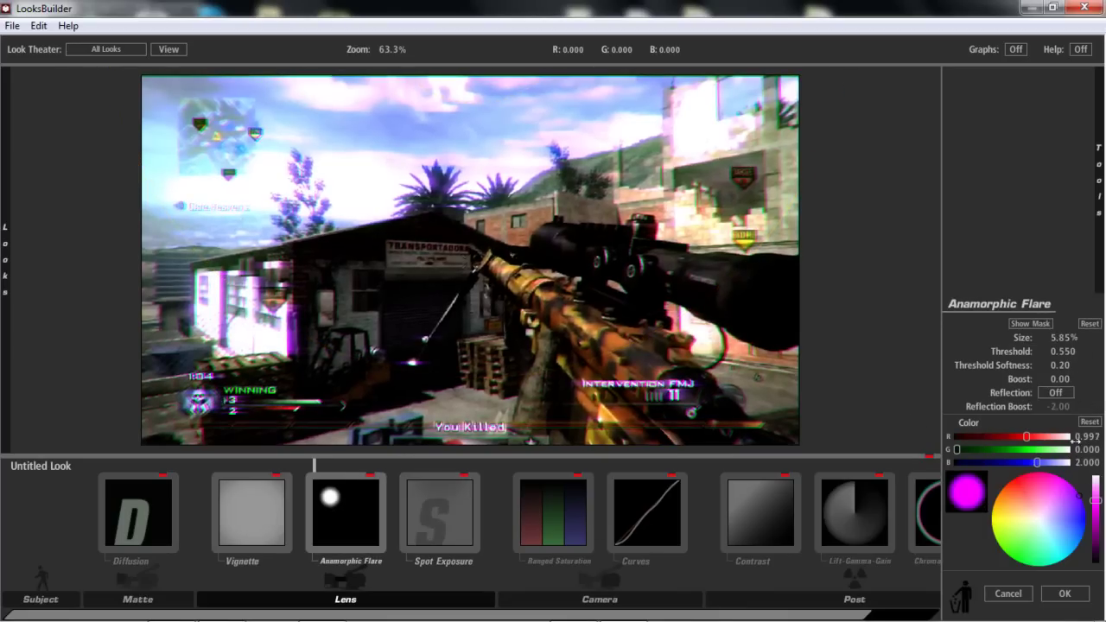
pyautogui.click(1064, 593)
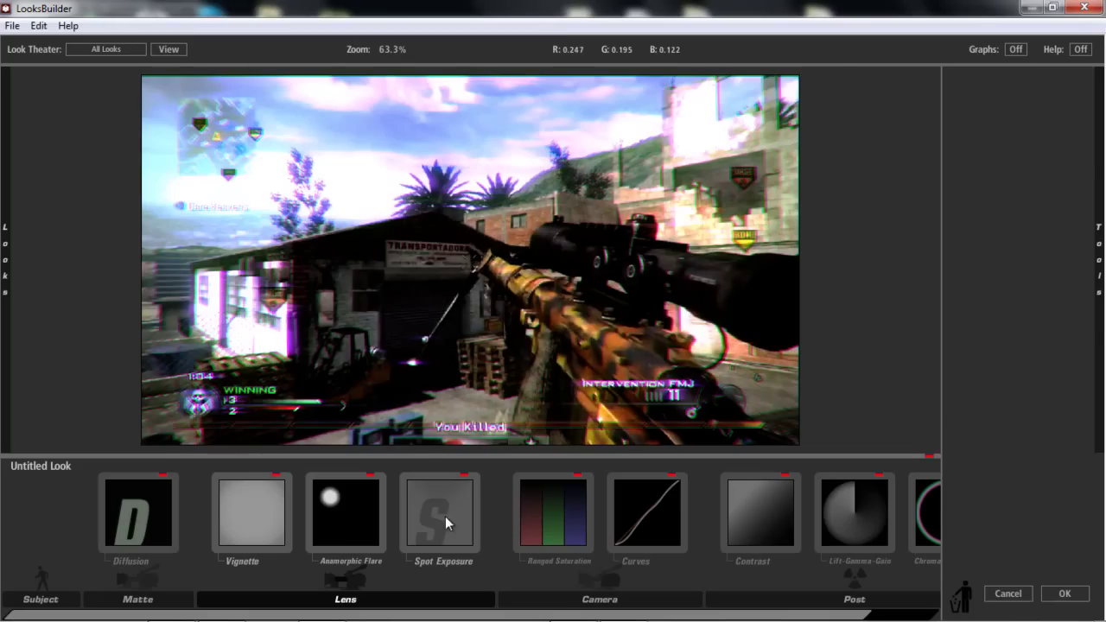
# Retune the Spot Exposure to +0.30 stops and apply the revised look.
pyautogui.click(445, 516)
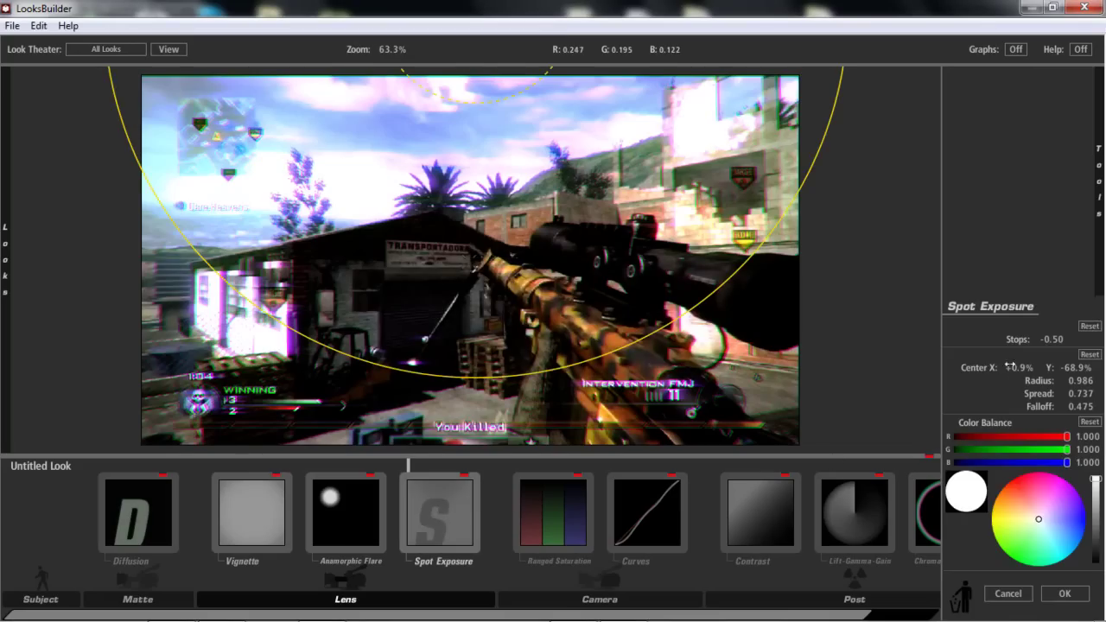
pyautogui.moveTo(1050, 340); pyautogui.dragTo(1050, 340)
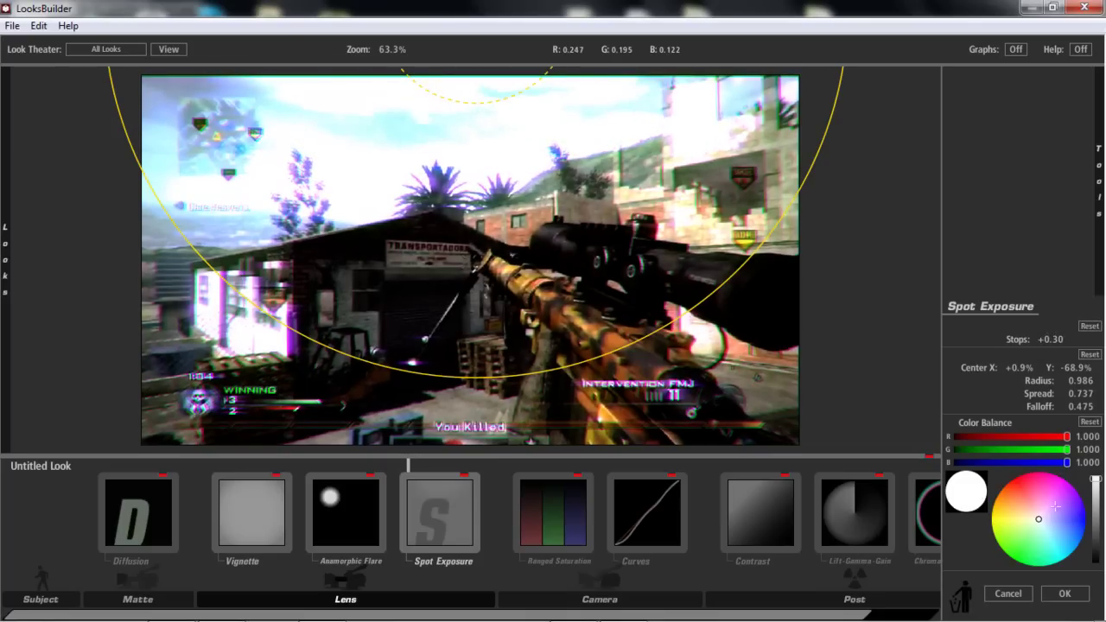
pyautogui.click(1057, 593)
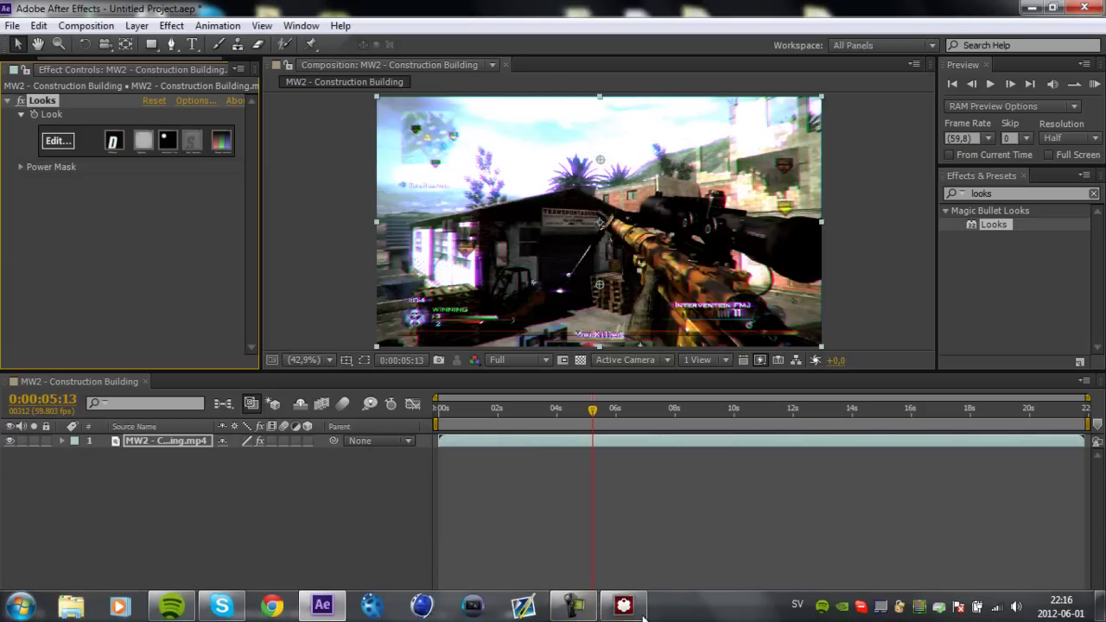
# Scrub through the graded clip, ending on a frame near 0:00:01:32.
pyautogui.click(568, 607)
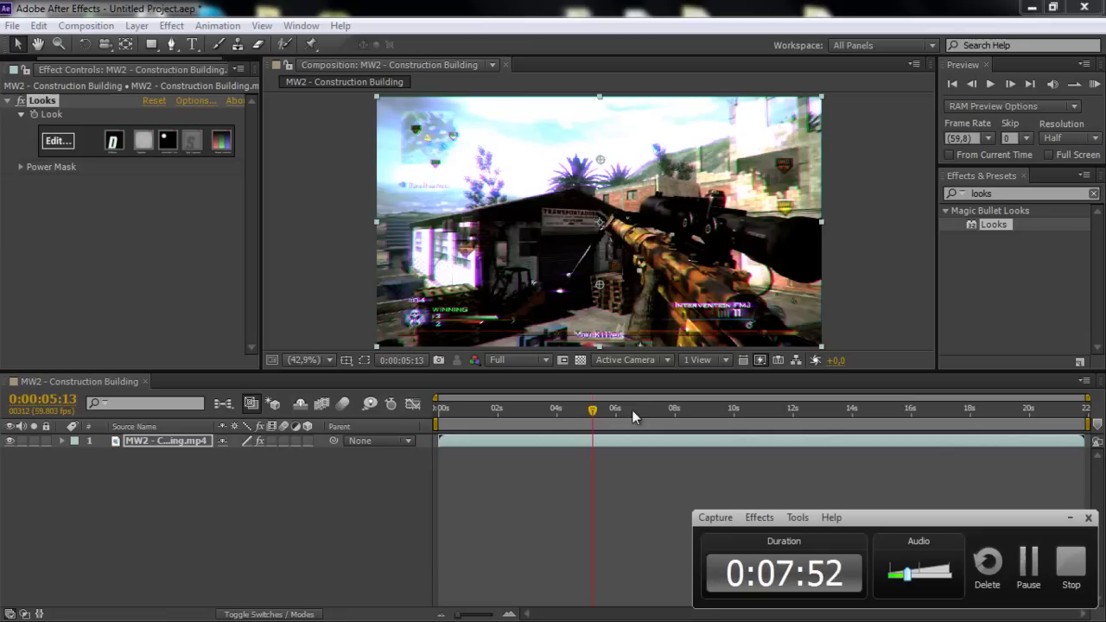
pyautogui.moveTo(632, 410); pyautogui.dragTo(722, 406)
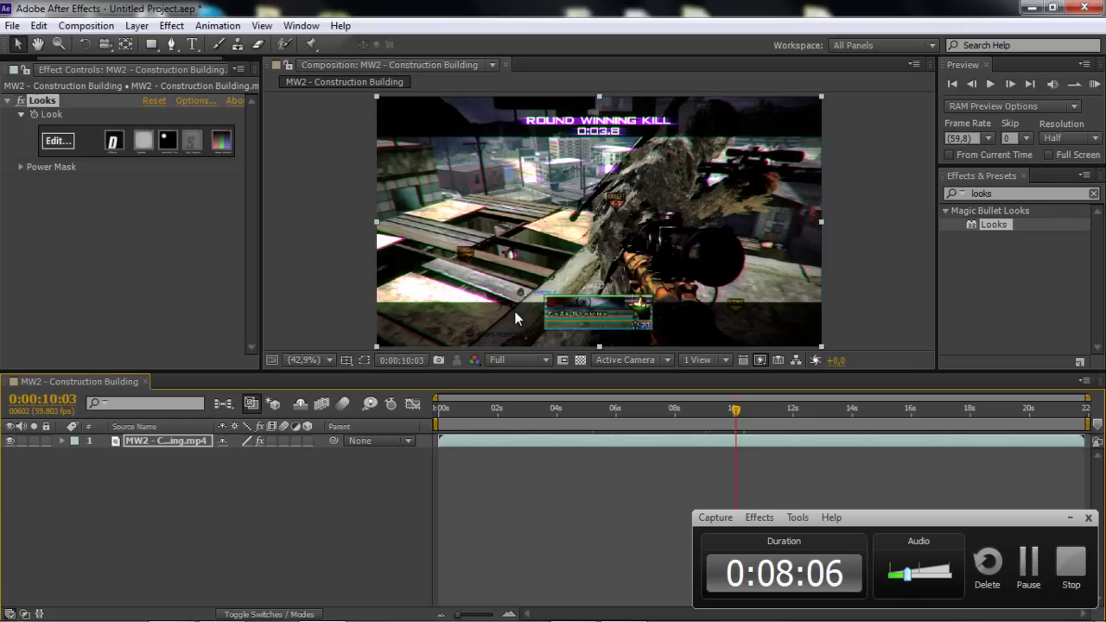
pyautogui.click(500, 410)
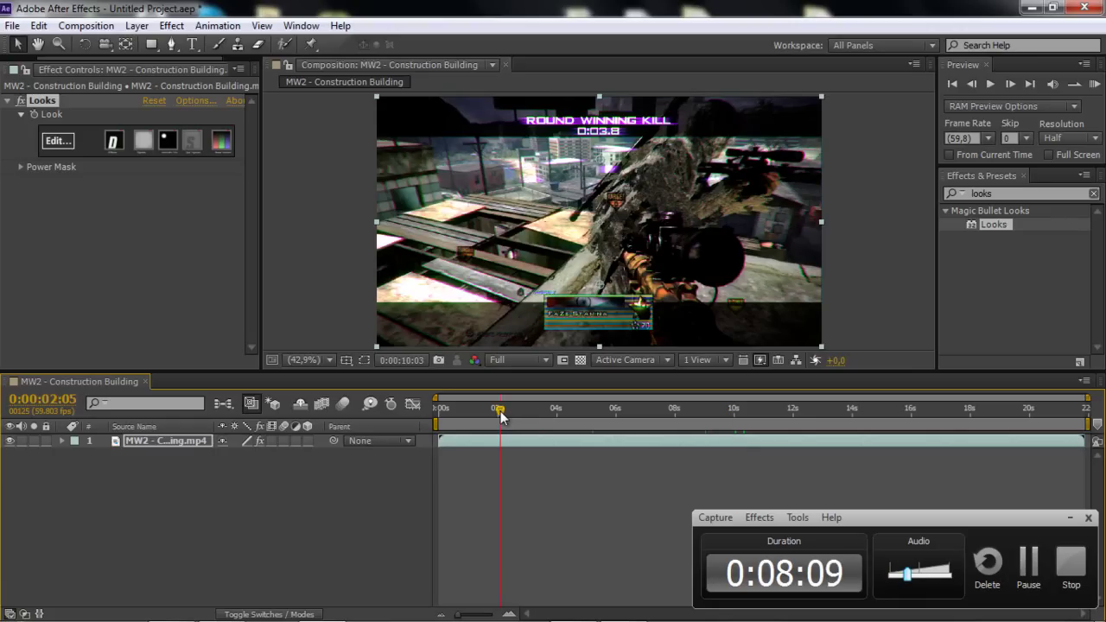
pyautogui.moveTo(499, 417); pyautogui.dragTo(483, 420)
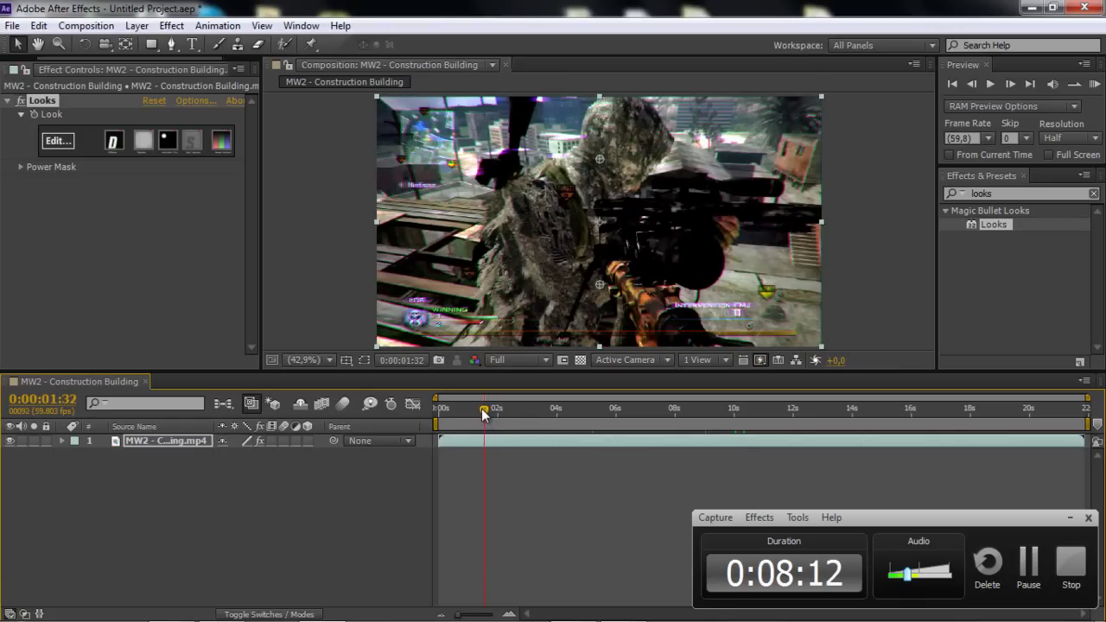